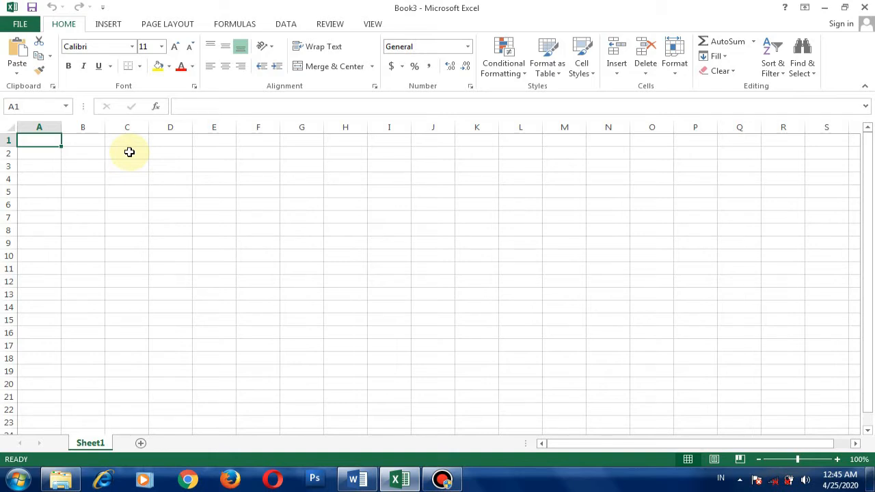
- Enter the heading LABEL / TEKS in cell C3 and widen column C to fit it
left_click(142, 165)
type("LABEL / TEKS")
key("Return")
left_click_drag(150, 130, 194, 133)
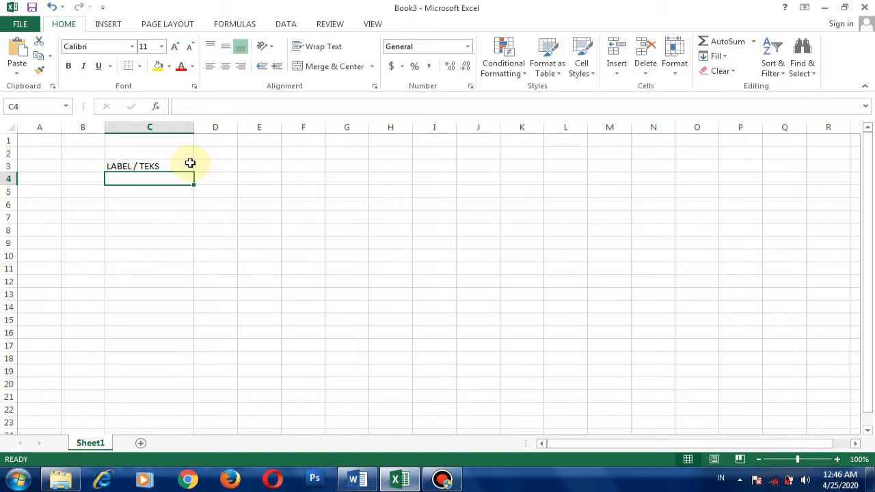
- Enter the text examples SAYA in cell D3 and KELAS1 in cell D4
left_click(205, 165)
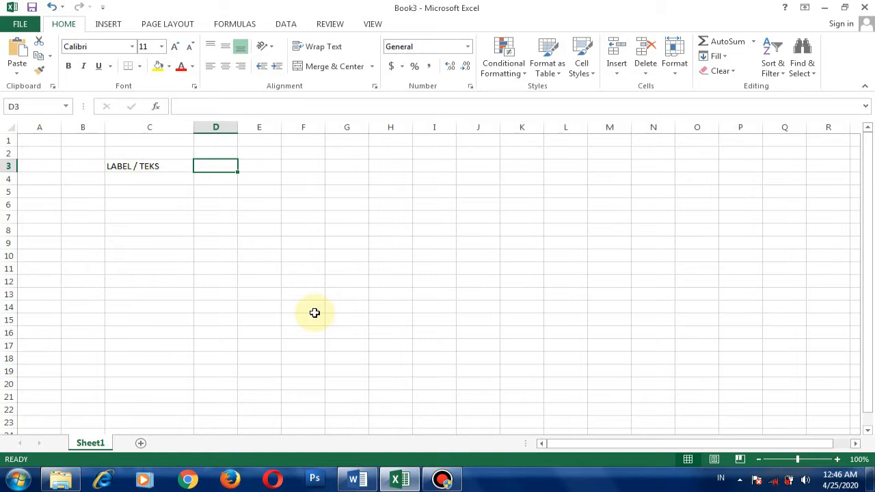
type("SAYA")
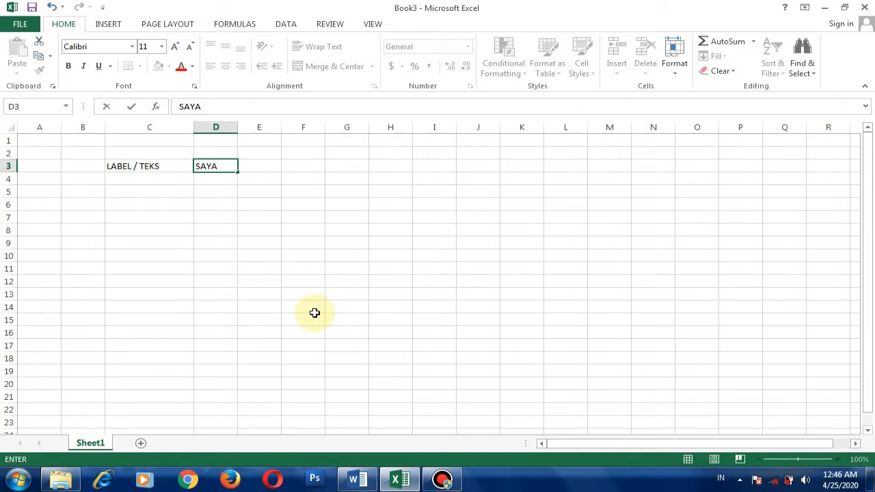
key("Return")
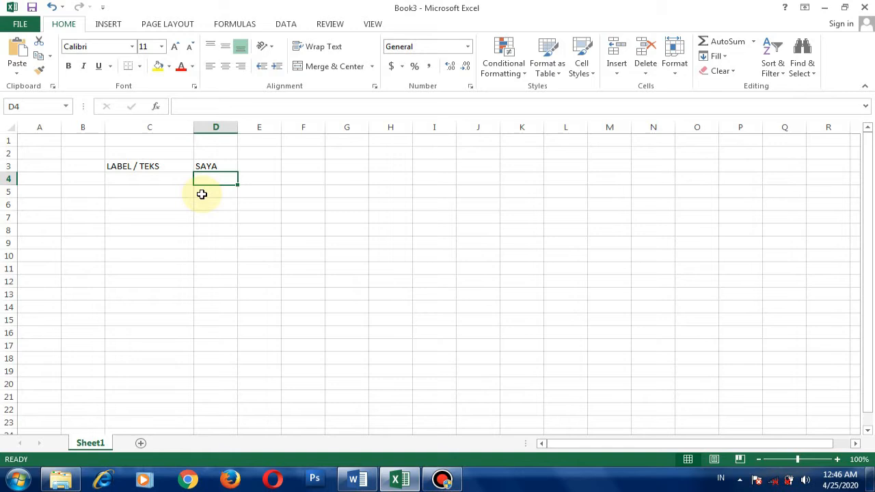
type("KELAS1")
key("Return")
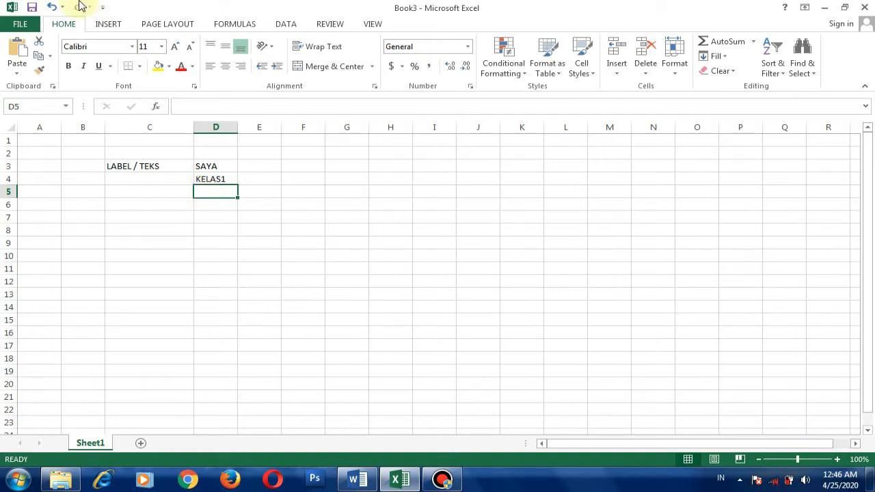
- Insert the copyright sign © as a symbol in cell D5
left_click(112, 25)
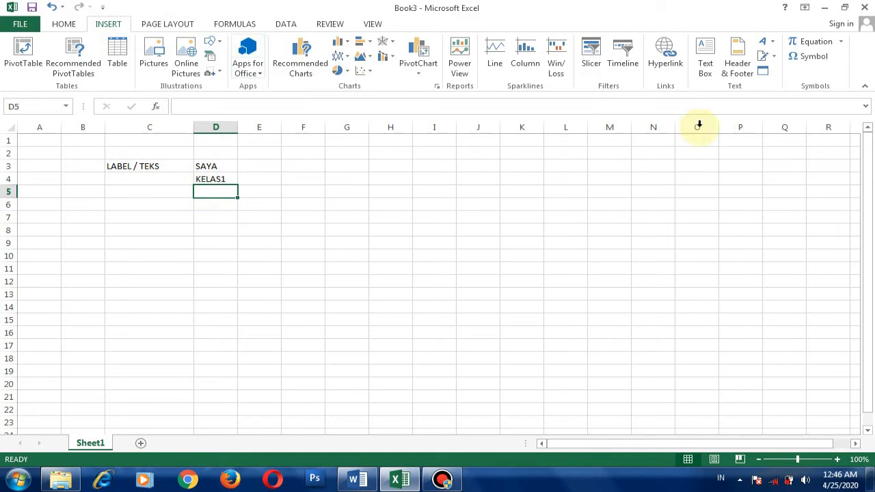
left_click(809, 59)
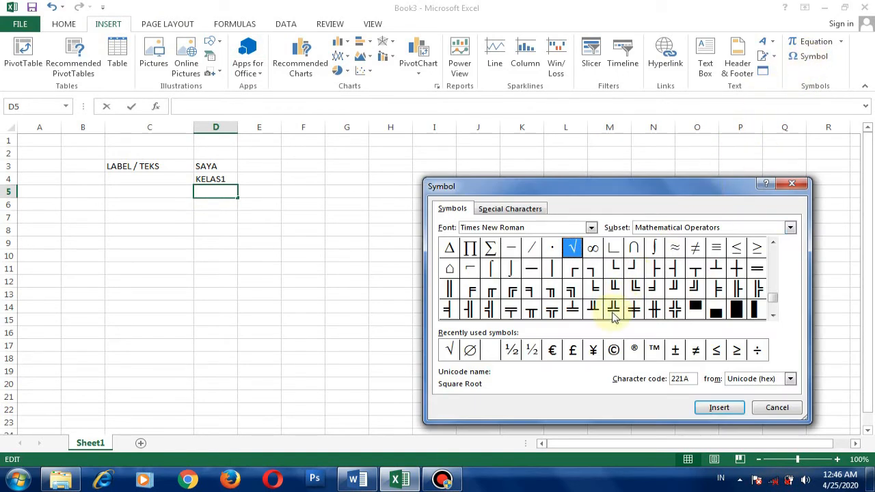
left_click(614, 353)
left_click(710, 412)
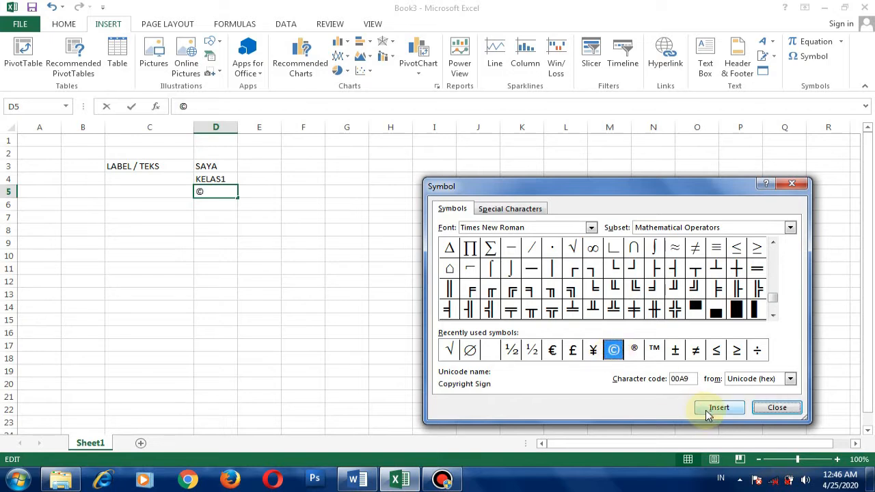
left_click(778, 407)
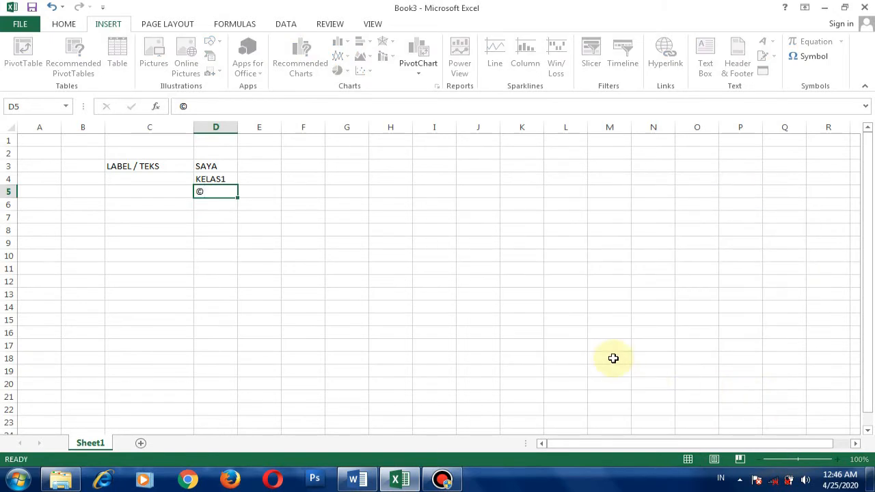
key("Return")
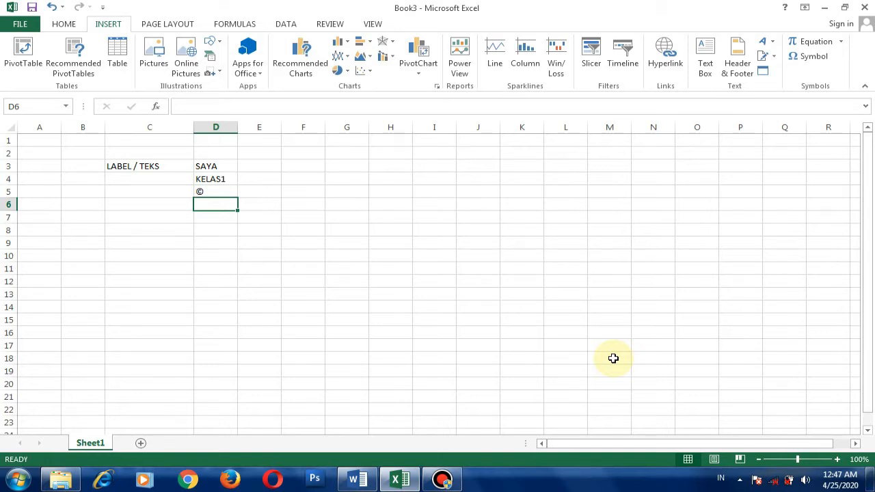
- Enter the heading ANGKA/NUMBERING in cell C6 and widen column C to fit it
left_click(134, 203)
type("ANGKA/NUMBERING")
key("ctrl+Return")
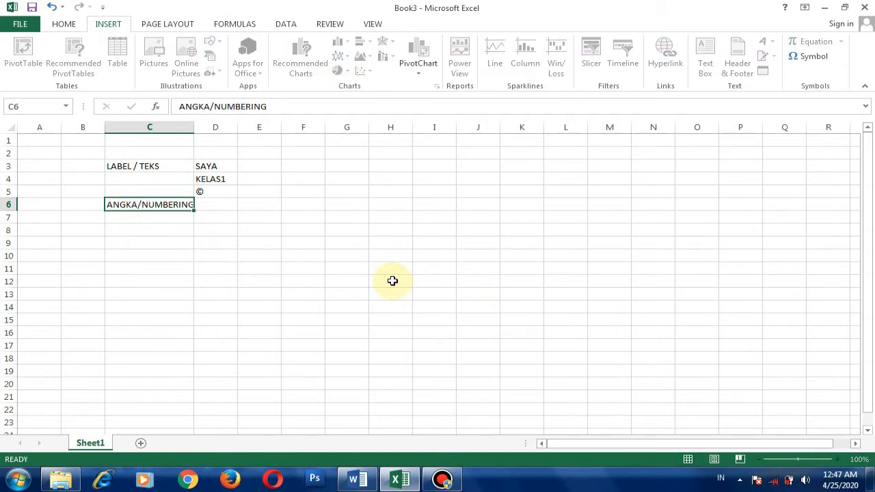
key("Down")
left_click_drag(194, 128, 212, 130)
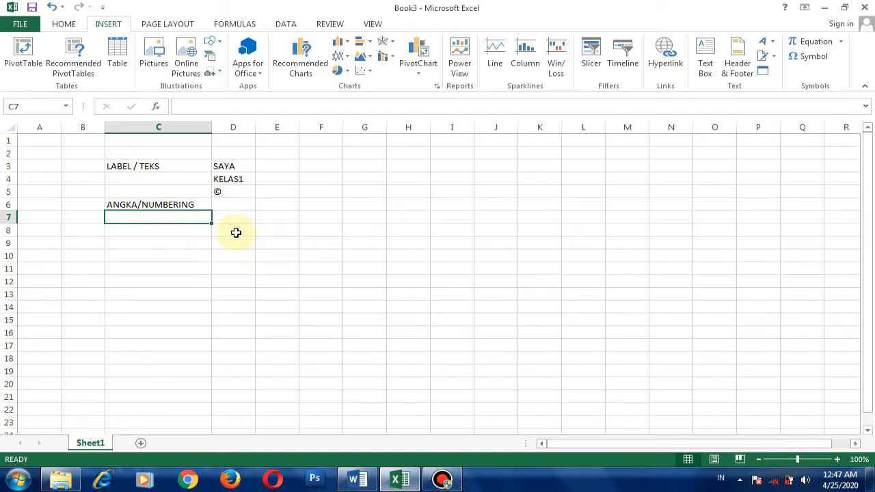
- Enter the number examples 7, -7 and 7,5 in cells D6 to D8
left_click(231, 204)
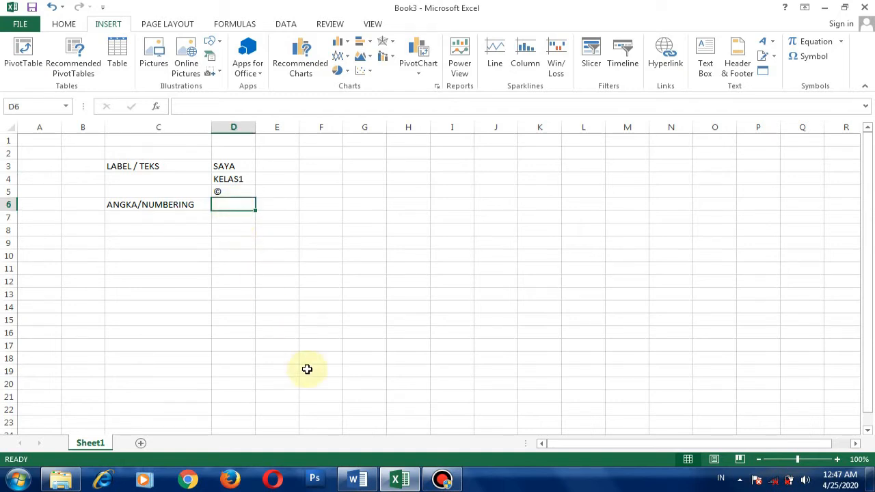
type("7")
key("Return")
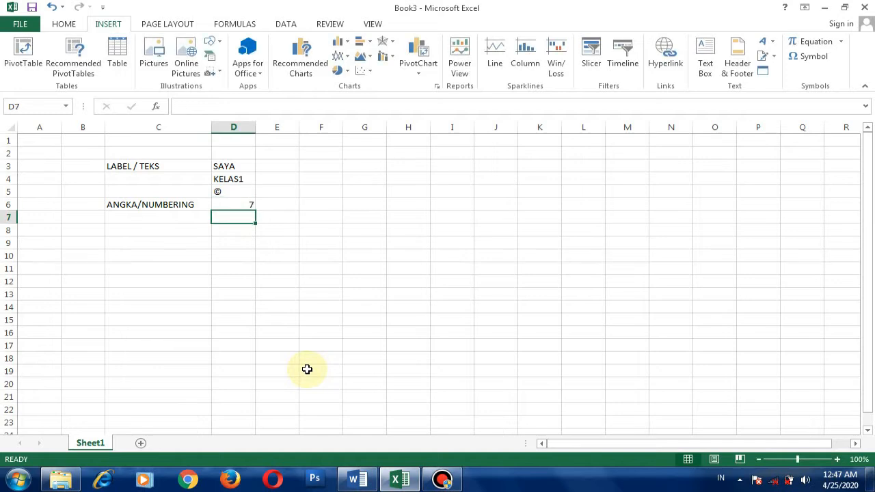
type("-7")
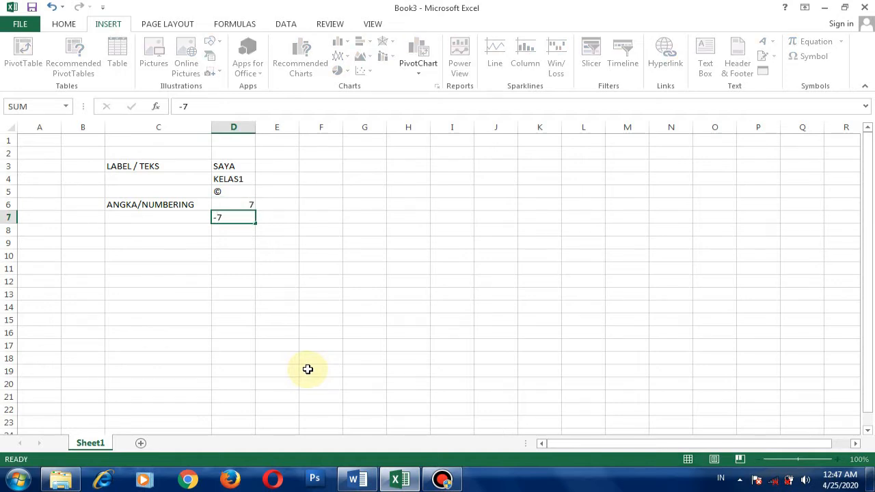
key("Return")
type("7,5")
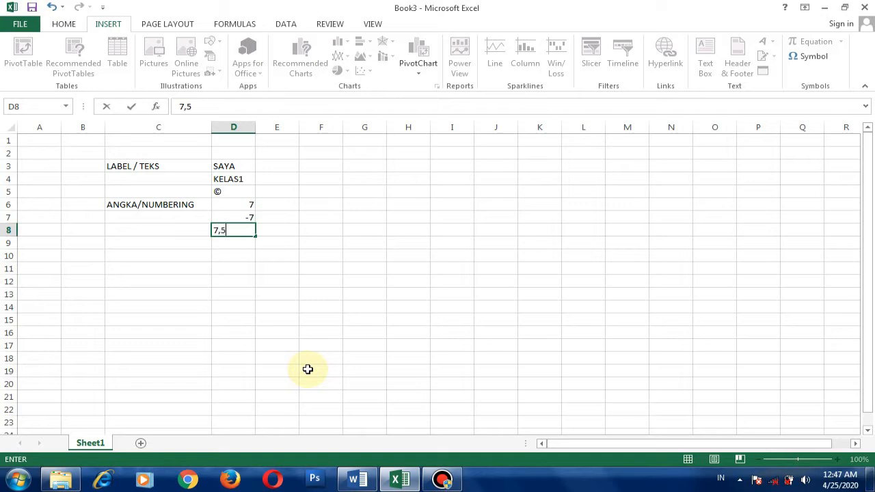
key("Return")
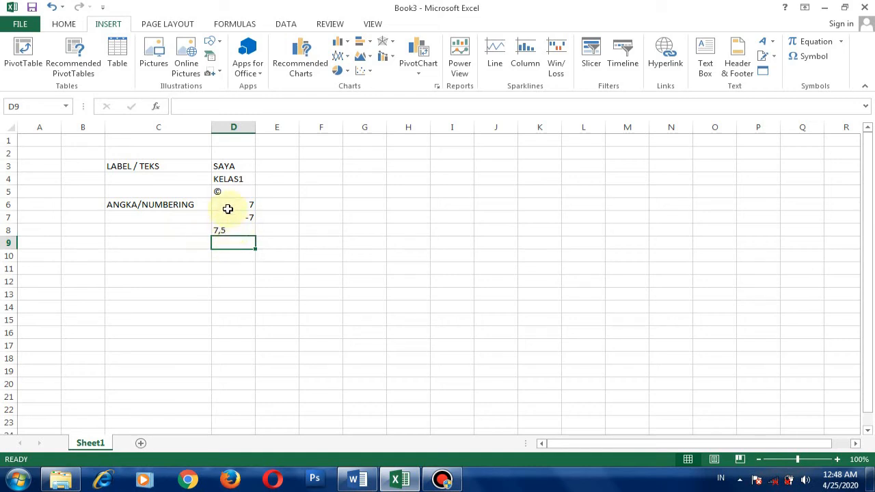
- Enter 7.5 with a decimal point in cell D9
left_click(228, 256)
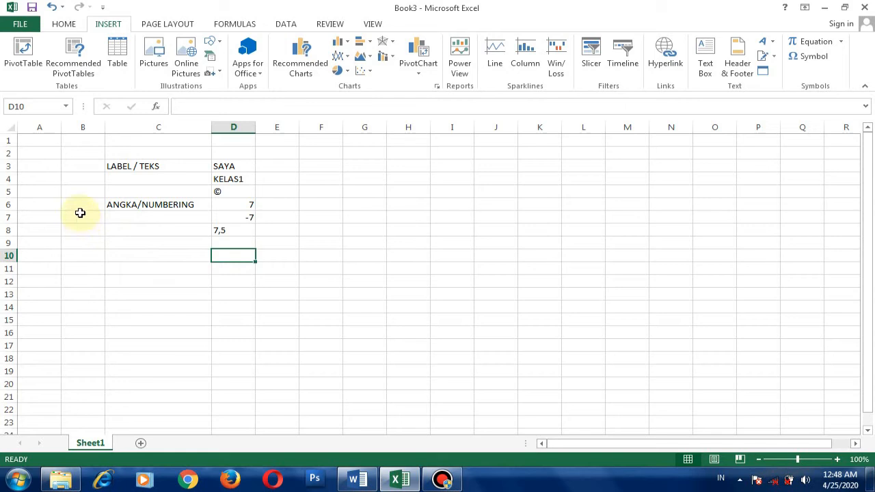
left_click(228, 242)
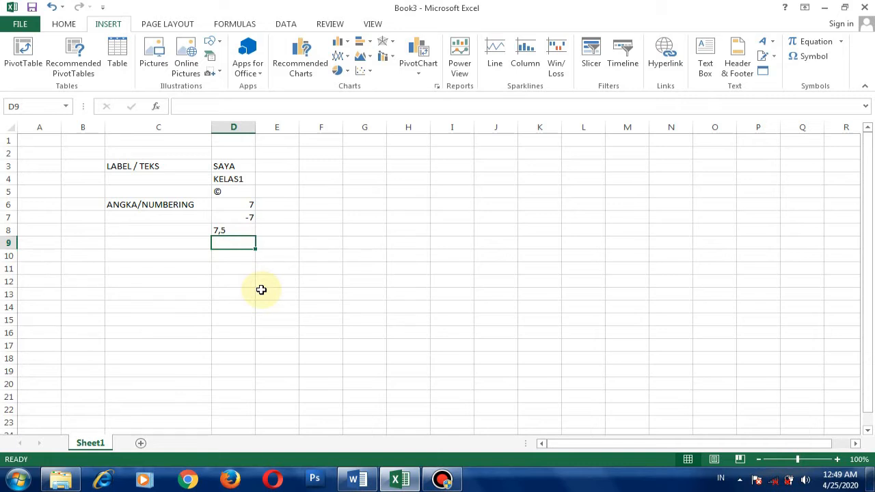
type("7")
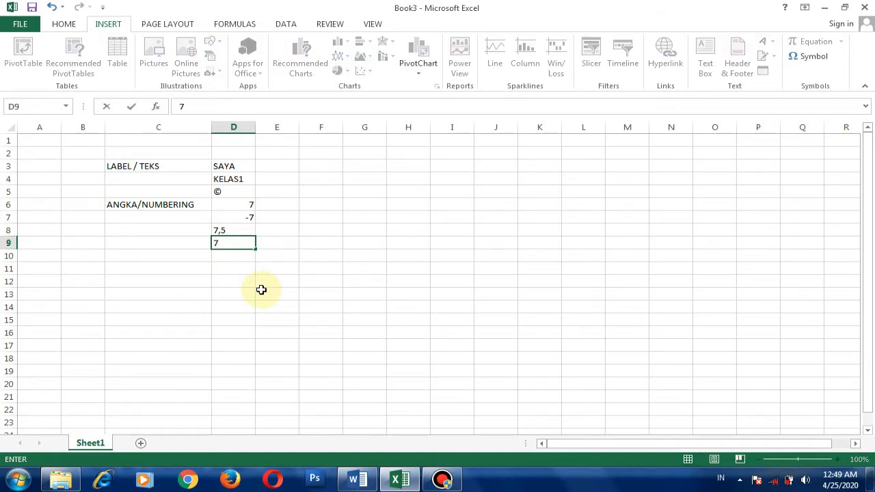
type(".5")
key("Return")
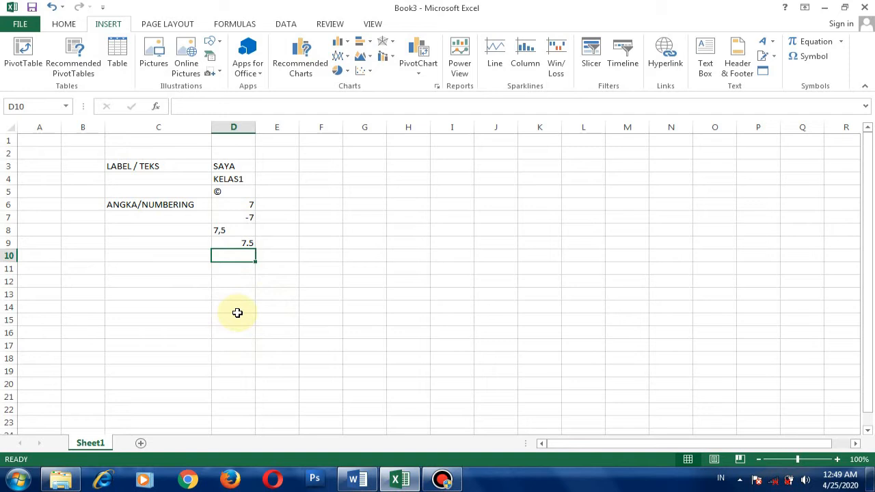
- Enter the heading TANGGAL/DATE in cell C11
left_click(178, 268)
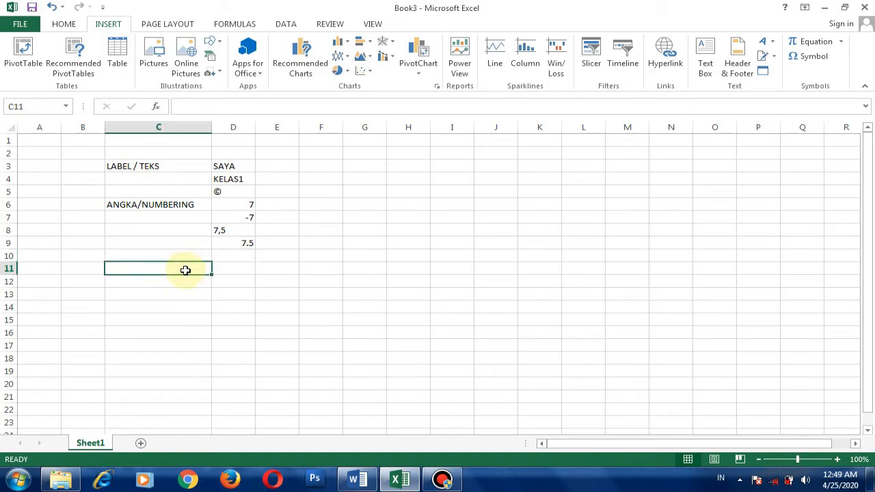
type("TAN")
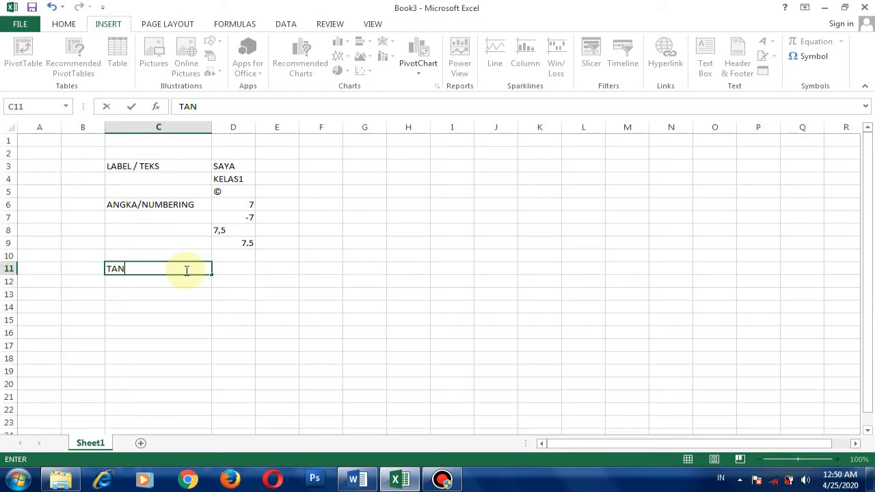
type("GGAL/DATE")
key("Tab")
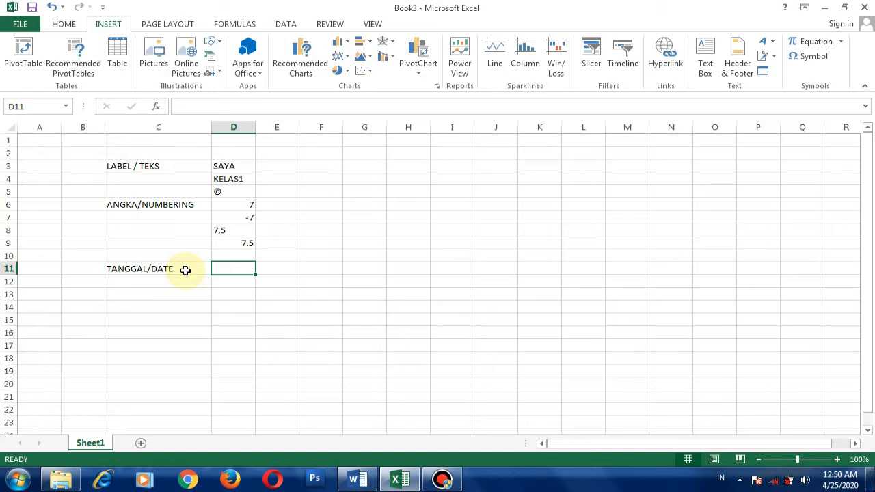
- Enter the date 17/8/1945 in cell D11 and widen column D
type("17")
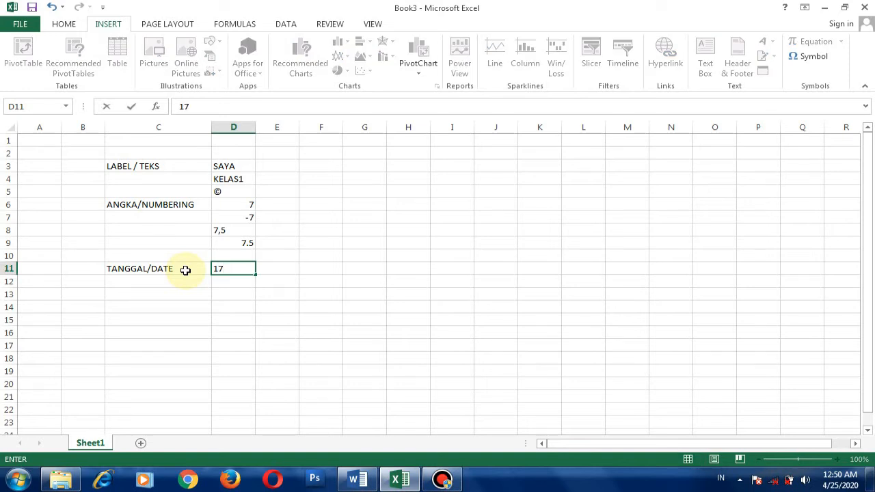
type("/8/1945")
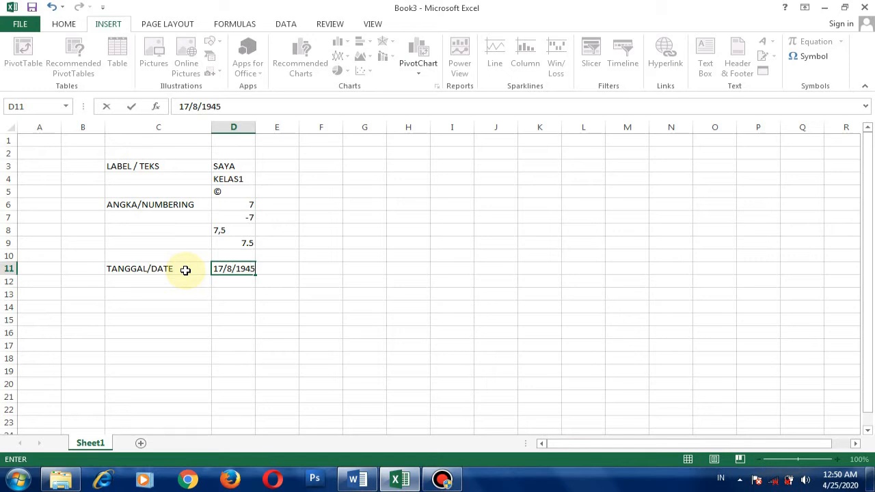
key("Return")
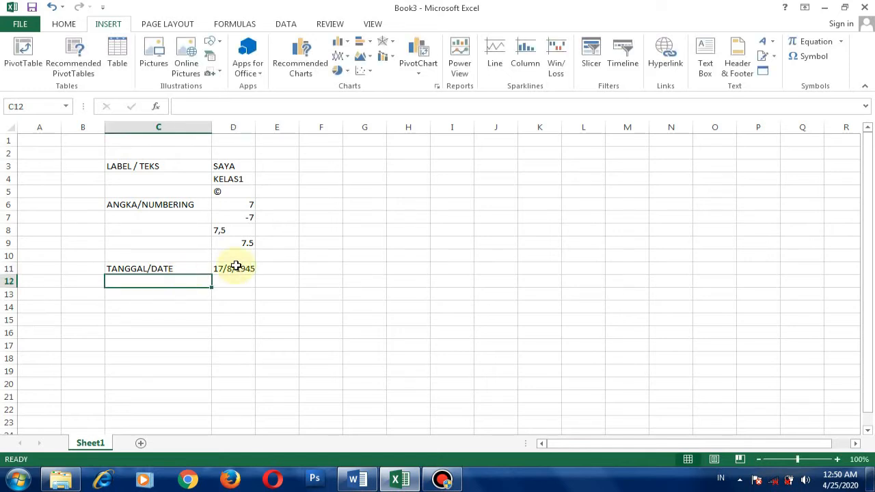
left_click_drag(255, 139, 293, 139)
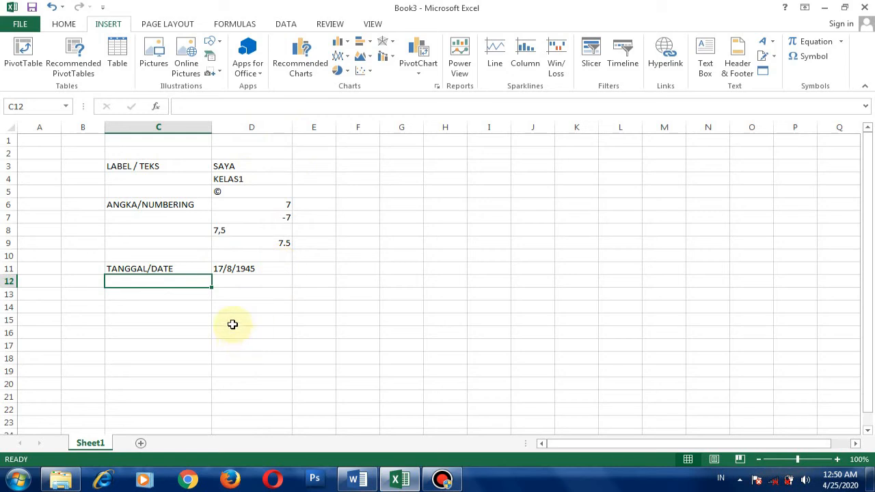
left_click(238, 269)
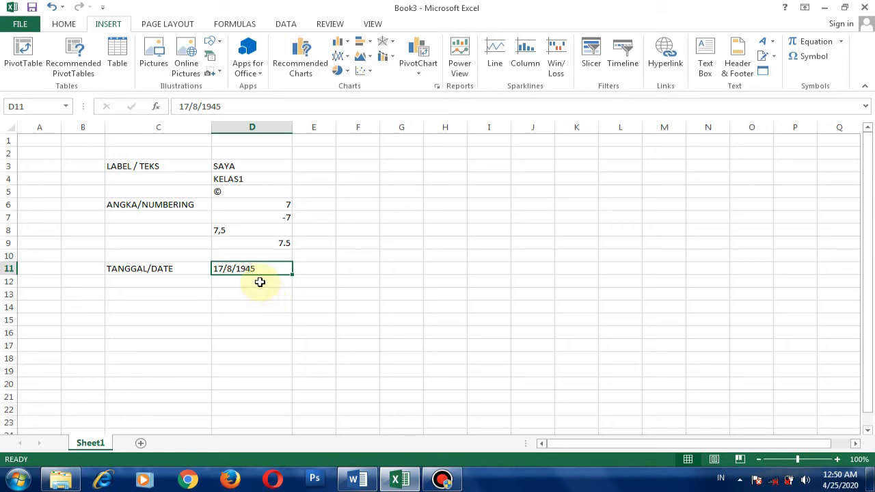
left_click(260, 282)
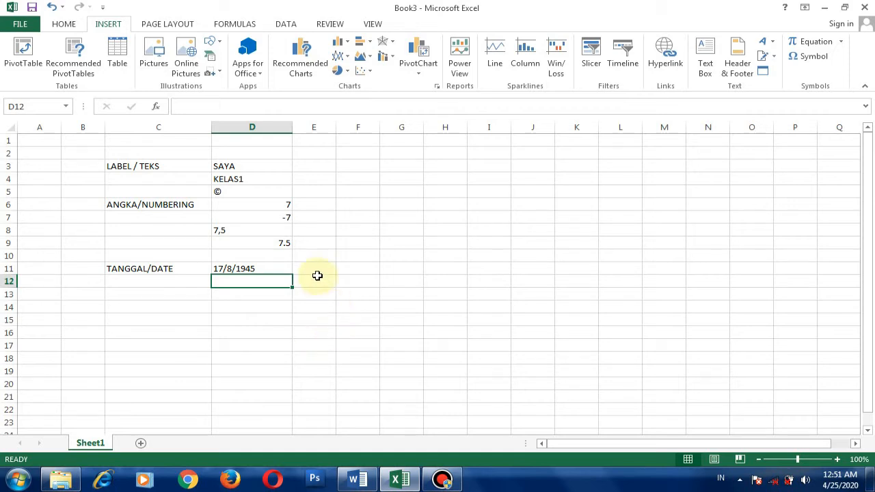
- Enter the date format note MM/DD/YY in cell F11 and widen column F to fit it
left_click(360, 272)
type("MM/")
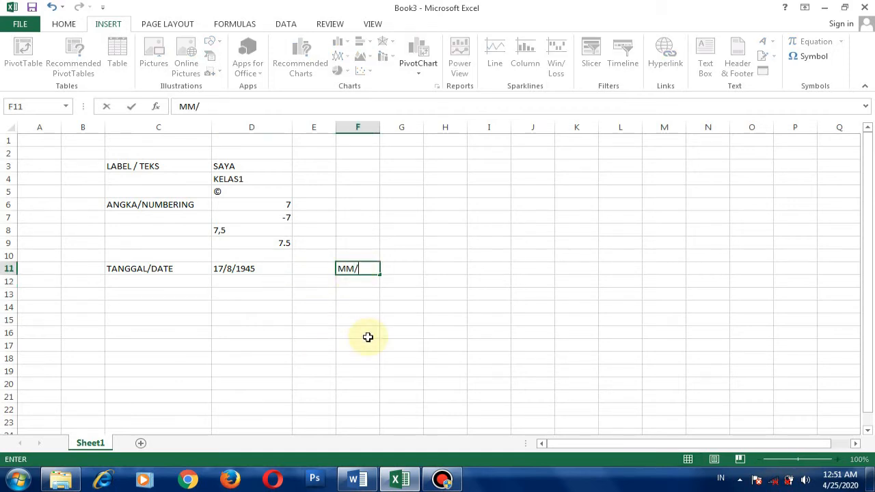
type("DD/YY")
key("Return")
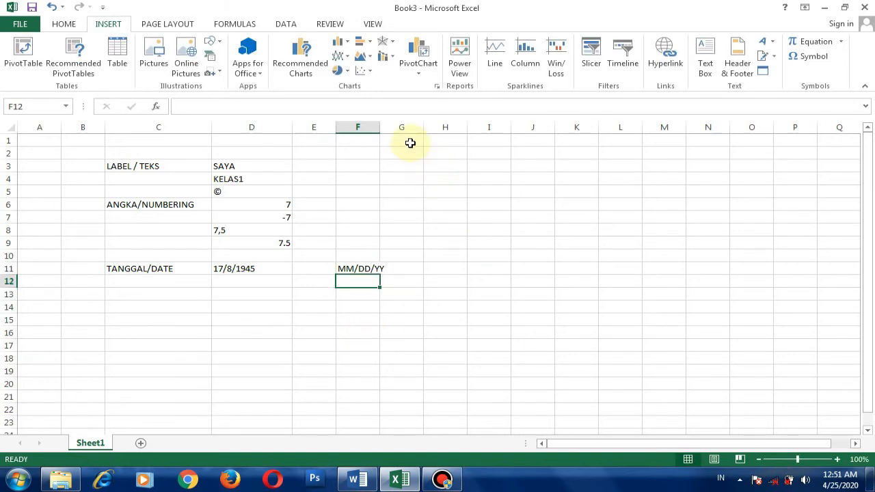
left_click_drag(382, 127, 405, 128)
- Enter USA in cell G11 beside the date format note
left_click(427, 268)
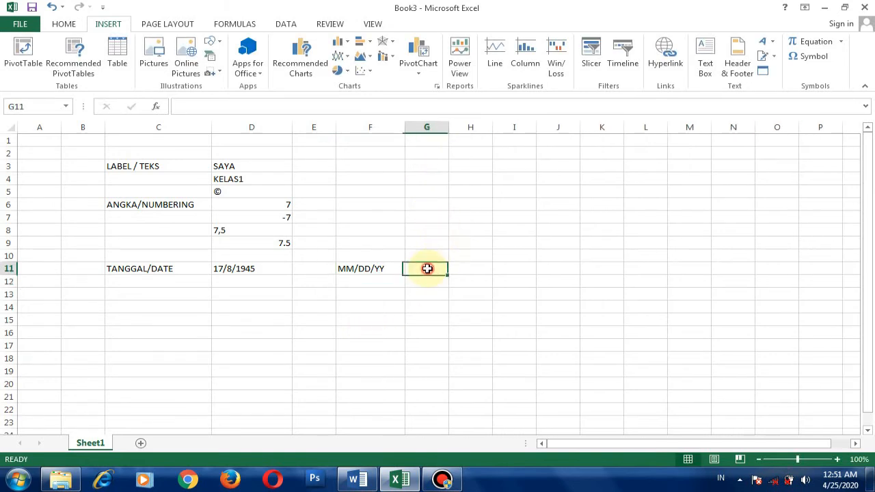
type("USA")
key("Return")
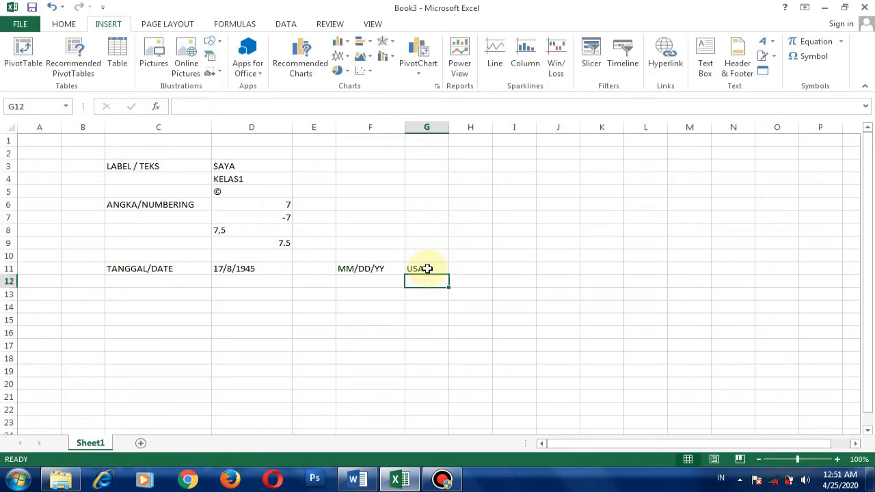
- Enter the date format note DD/MM/YY in cell F12 and INA beside it in cell G12
left_click(377, 283)
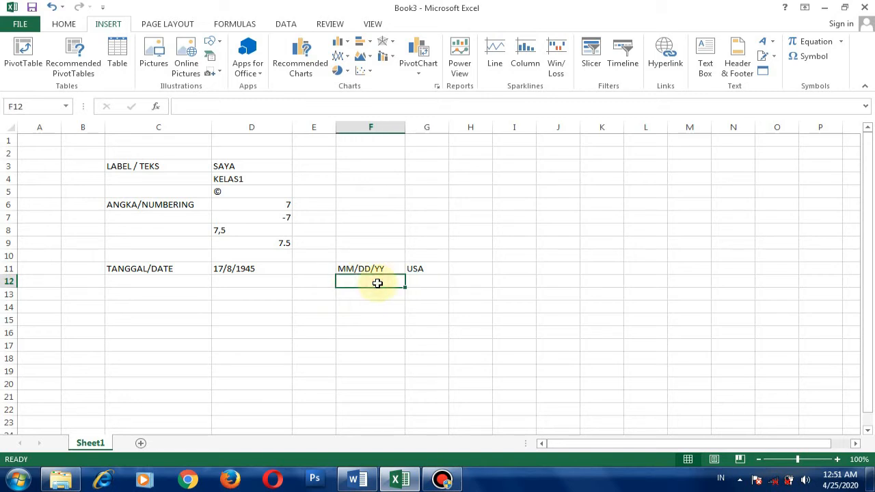
type("DD/YY")
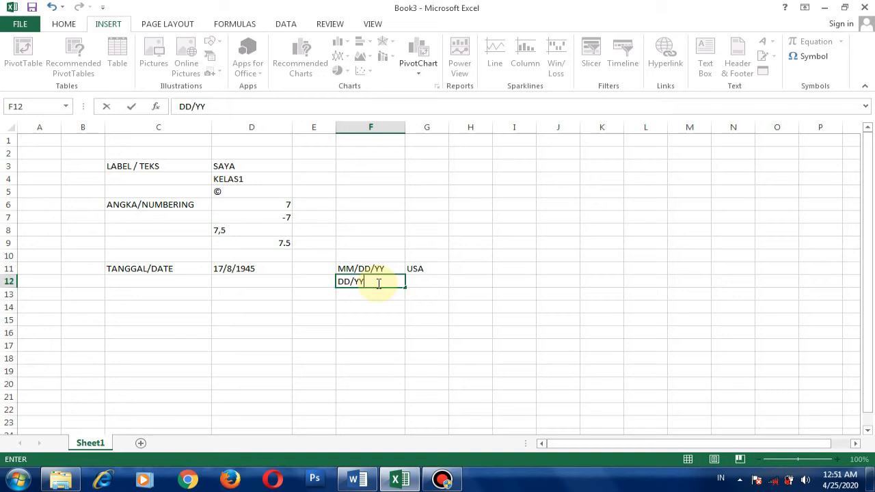
key("BackSpace")
key("BackSpace")
type("MM/YY")
key("Tab")
type("INA")
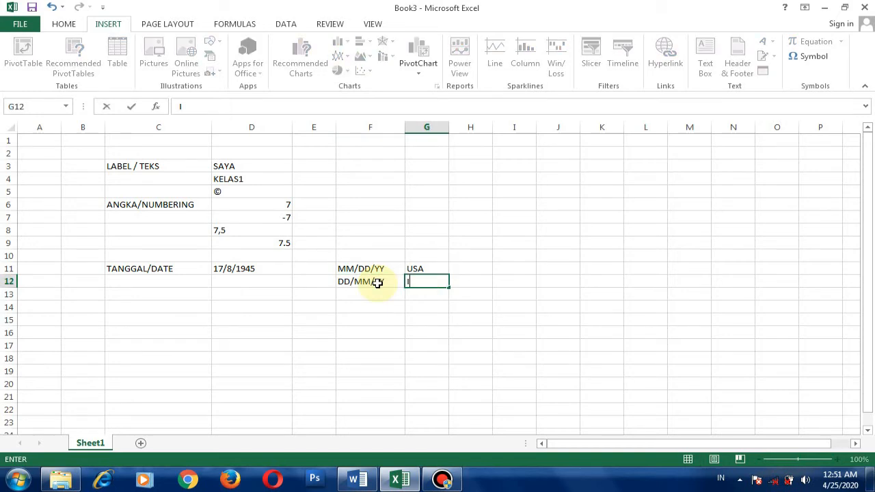
left_click(388, 295)
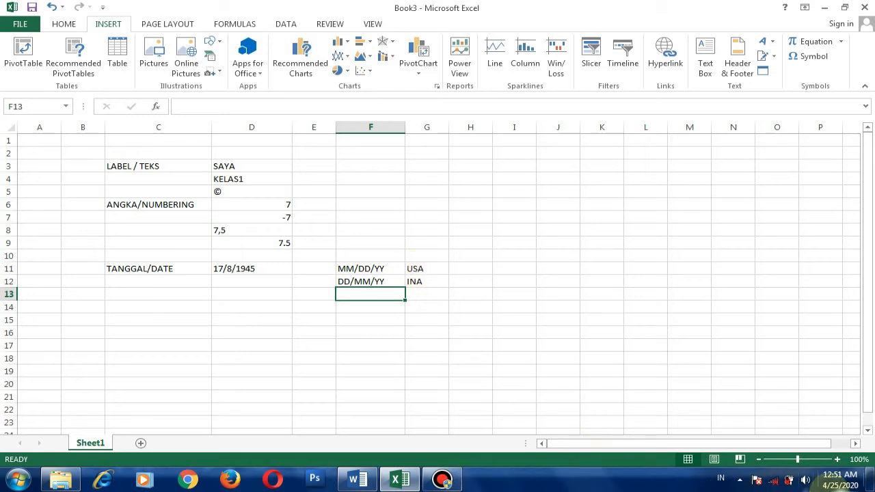
- Examine the order of month, day and year in the Windows system clock's date
mouse_move(831, 482)
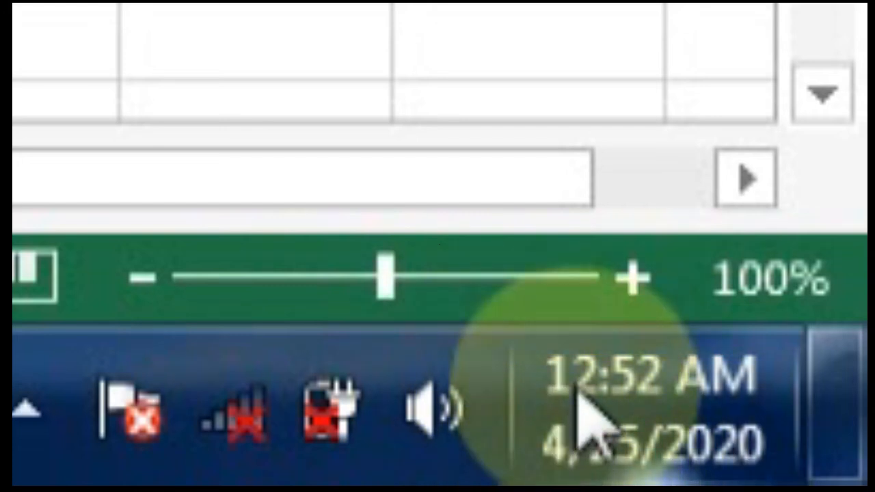
mouse_move(600, 387)
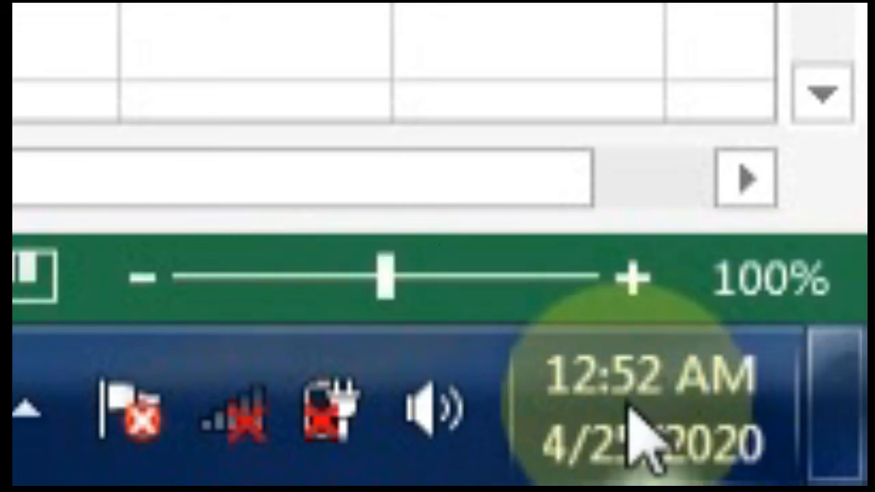
mouse_move(569, 410)
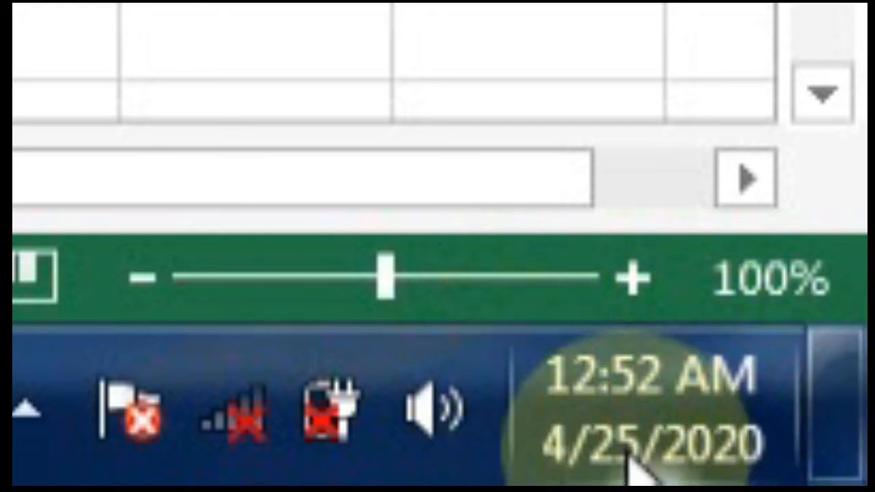
mouse_move(554, 462)
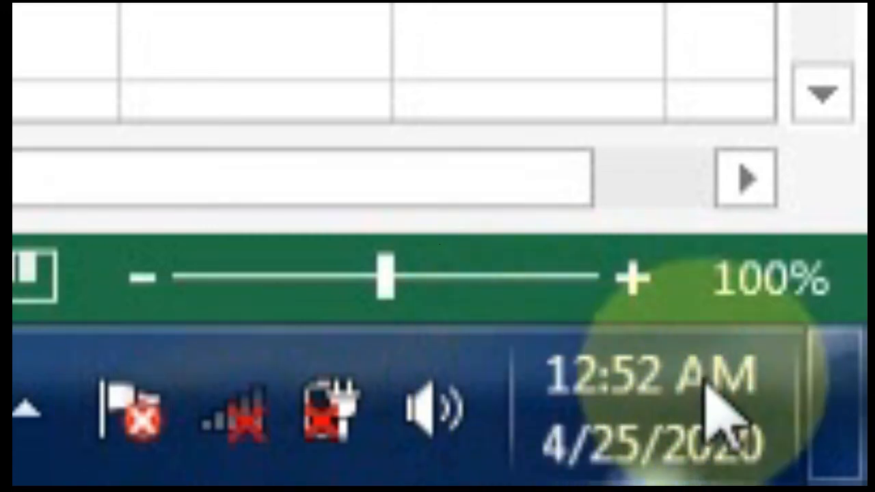
mouse_move(724, 458)
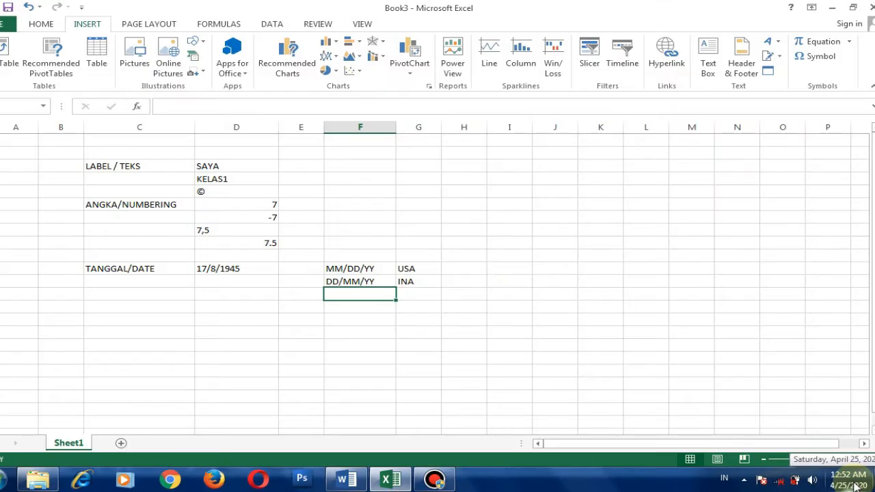
left_click(357, 322)
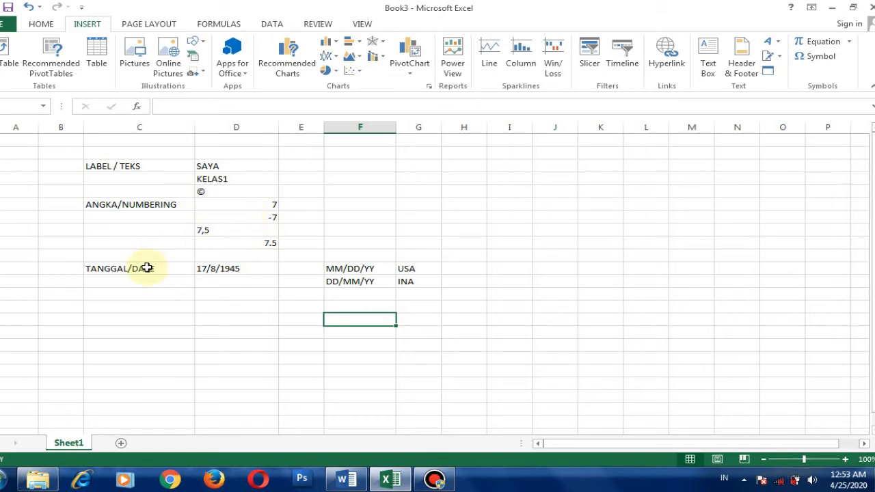
- Open the Region and Language settings from the Clock, Language, and Region category of the Windows Control Panel
left_click(4, 481)
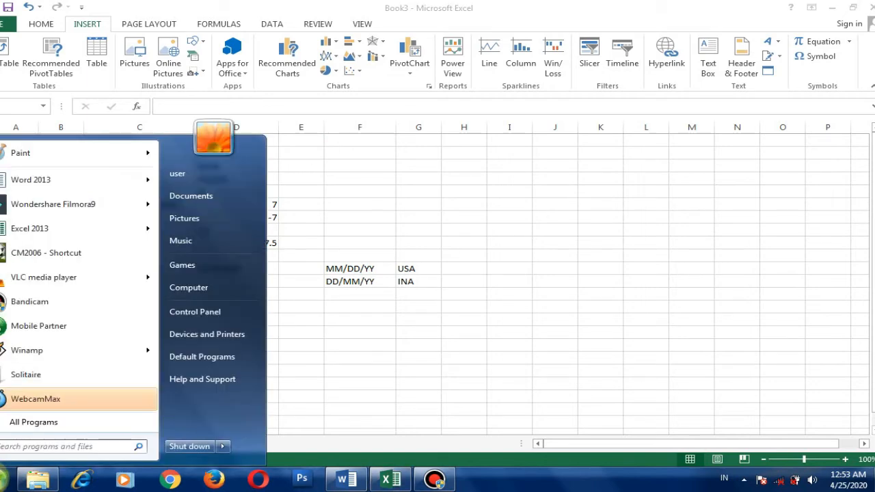
left_click(215, 326)
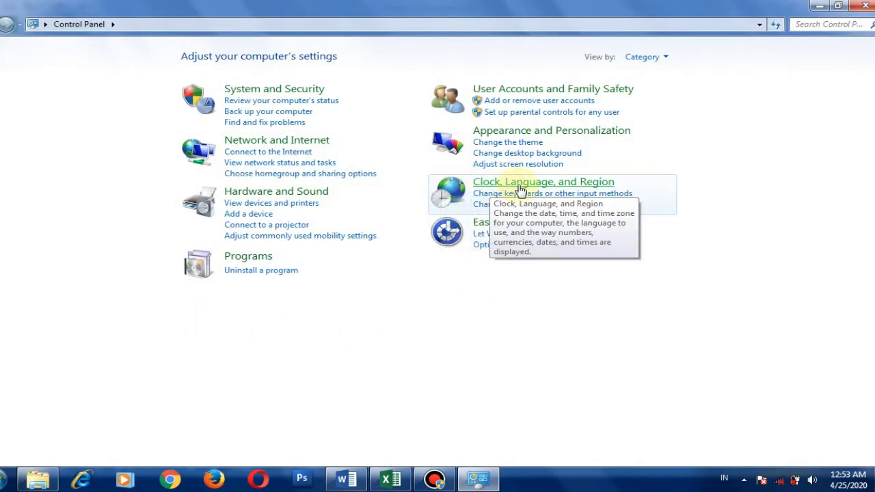
left_click(546, 186)
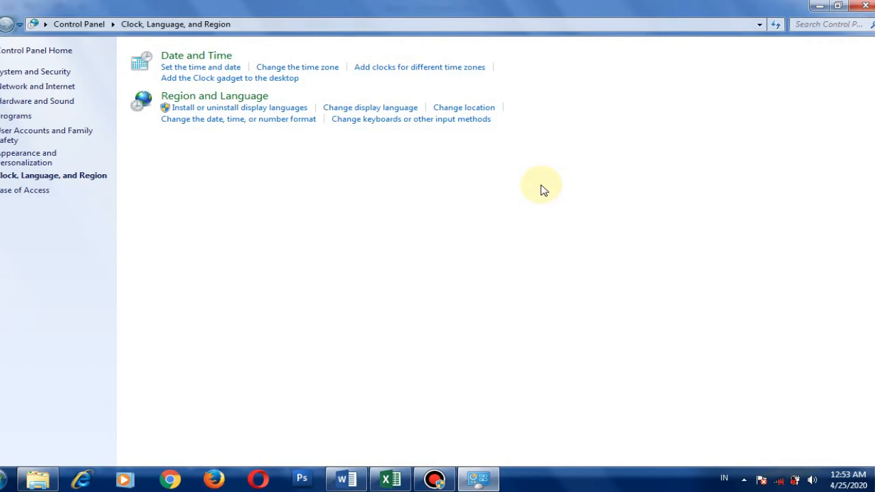
left_click(225, 100)
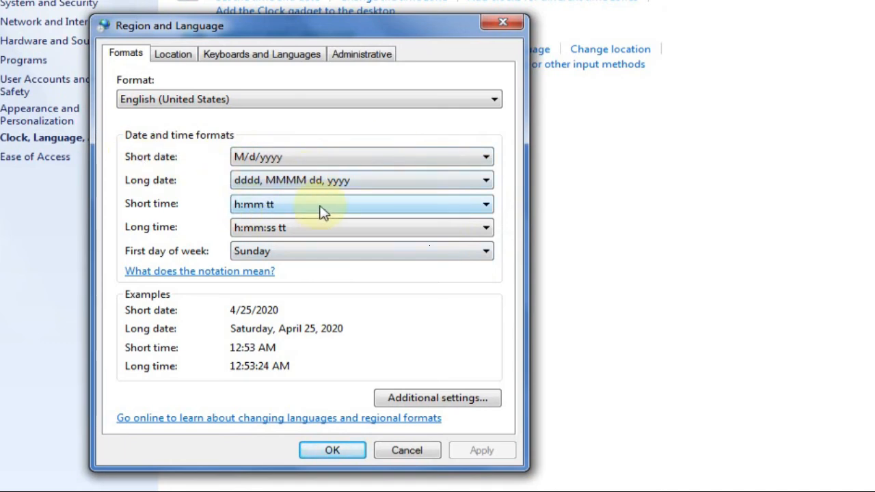
- Set the regional format to Indonesian (Indonesia)
left_click(204, 106)
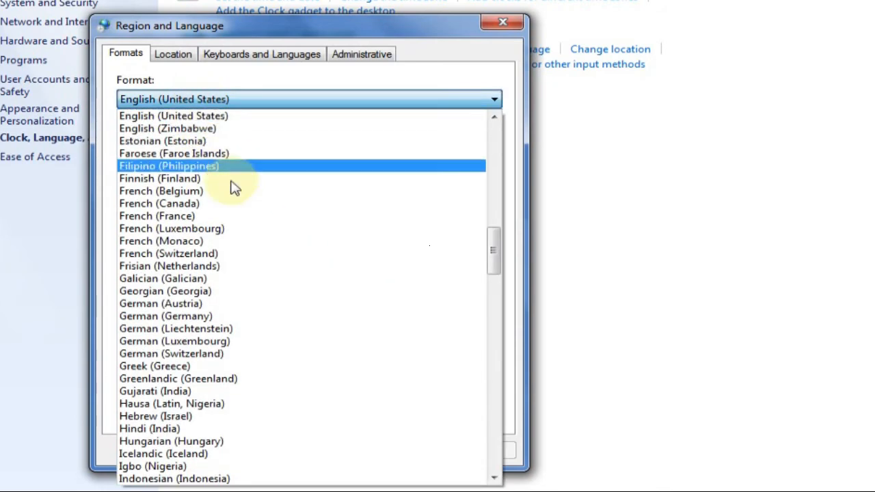
scroll(239, 300, "down", 2)
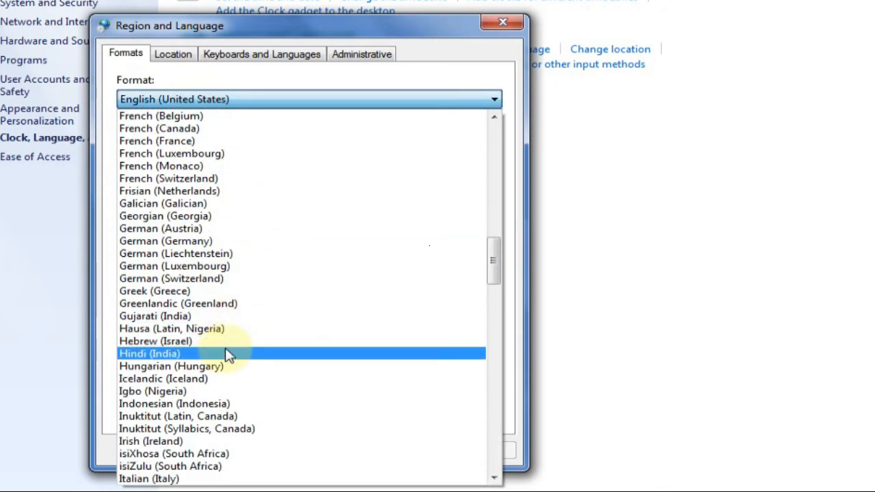
scroll(229, 357, "down", 1)
left_click(204, 369)
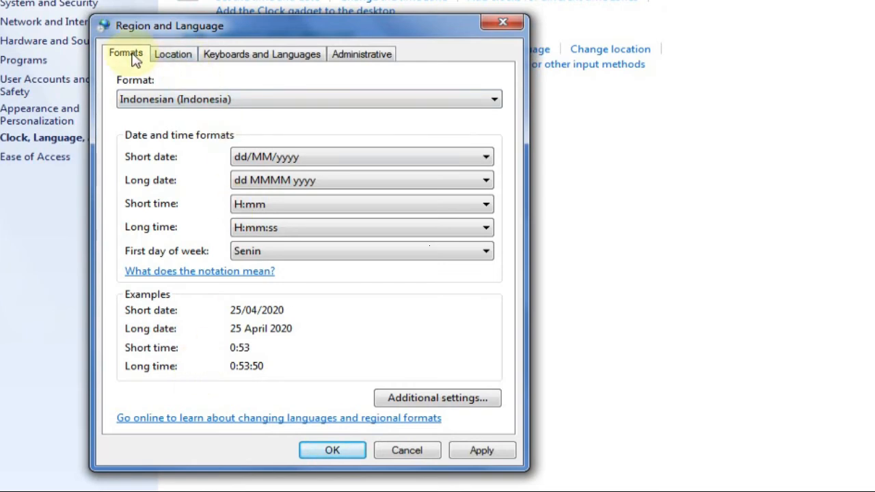
- Set the current location to Indonesia, apply the regional settings and close the Control Panel to return to Excel
left_click(173, 54)
left_click(189, 153)
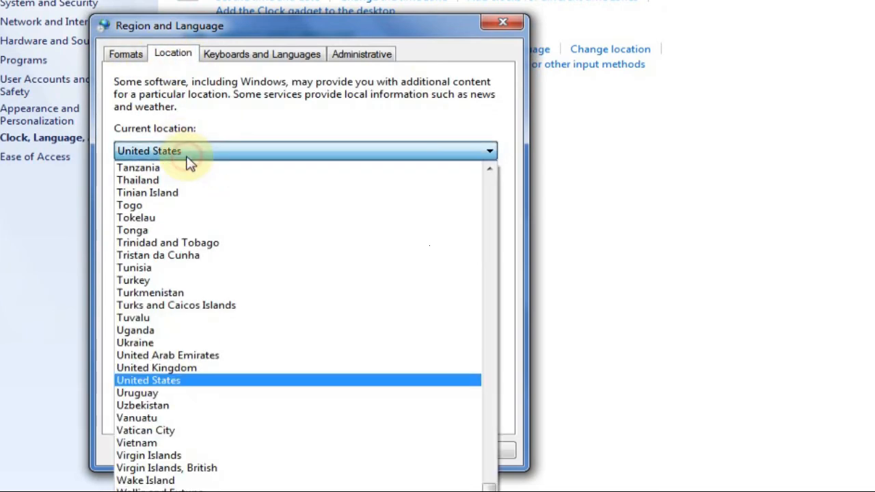
scroll(230, 273, "up", 4)
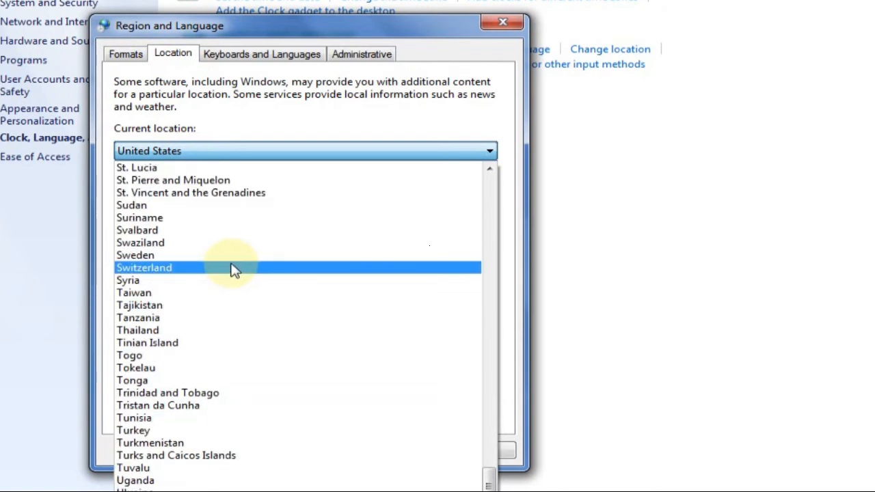
key("i")
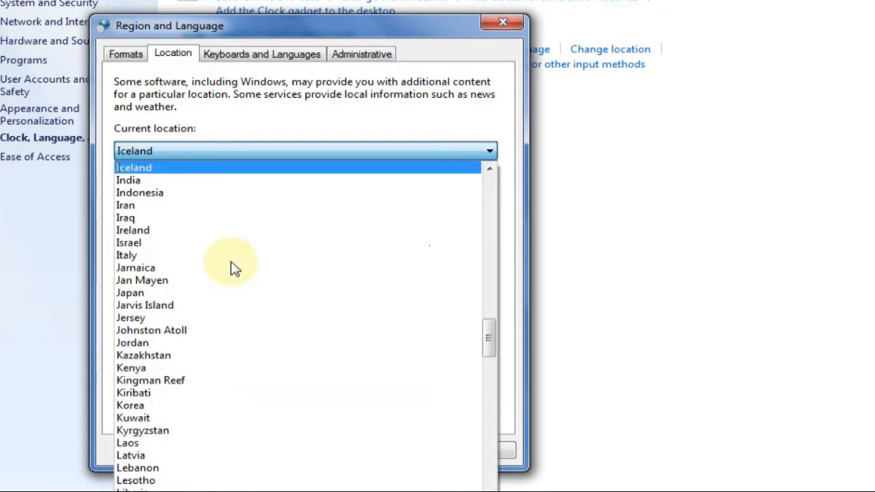
left_click(191, 198)
left_click(504, 448)
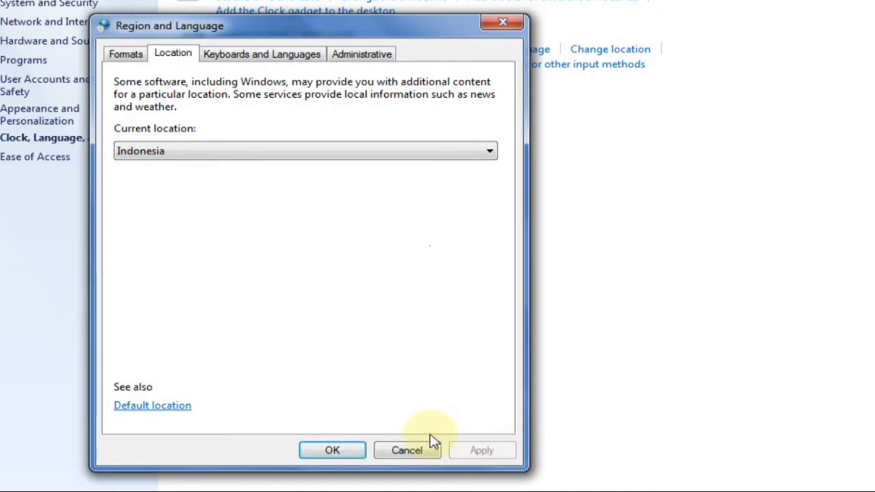
left_click(342, 451)
left_click(861, 6)
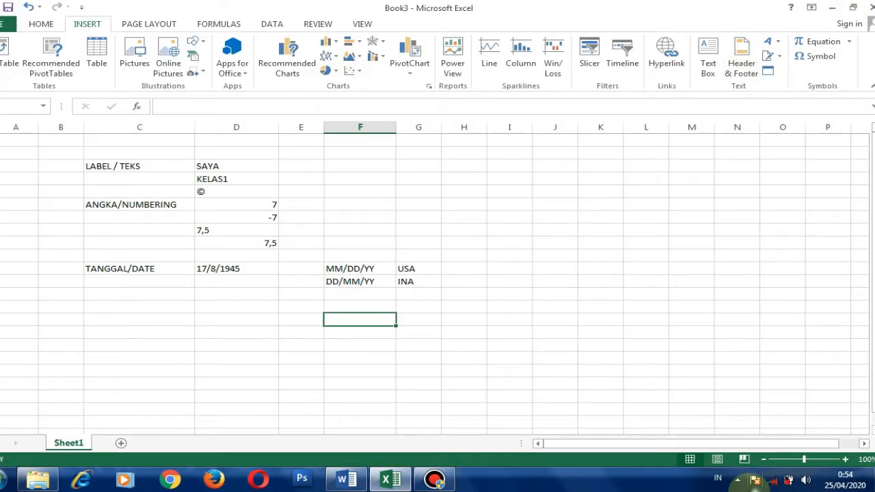
- Enter the decimal number 8,5 with a comma separator in cell E6
mouse_move(857, 487)
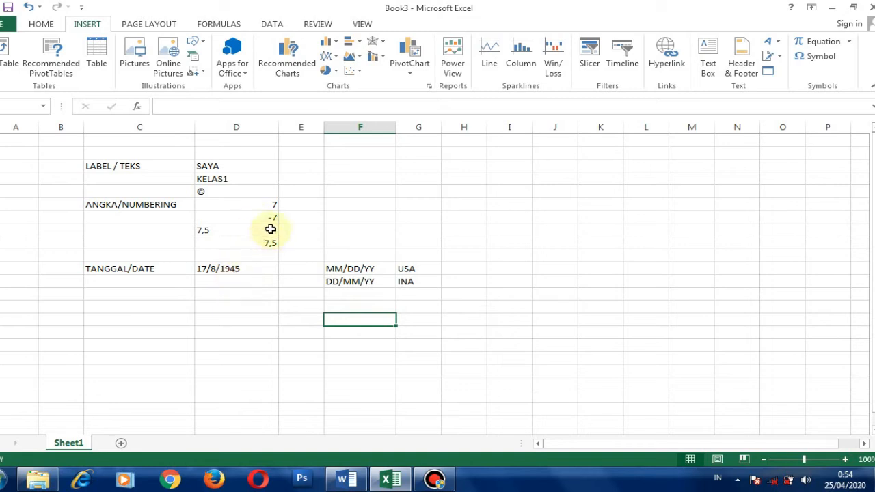
left_click(300, 205)
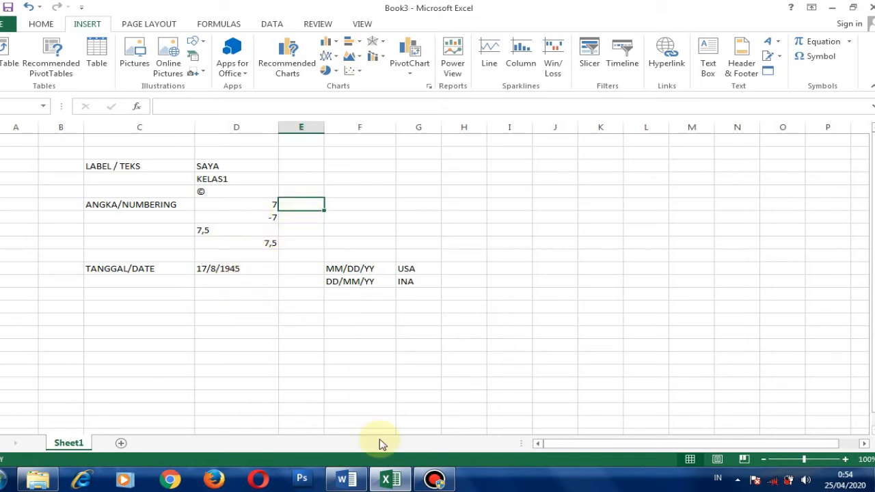
type("8,5")
key("Return")
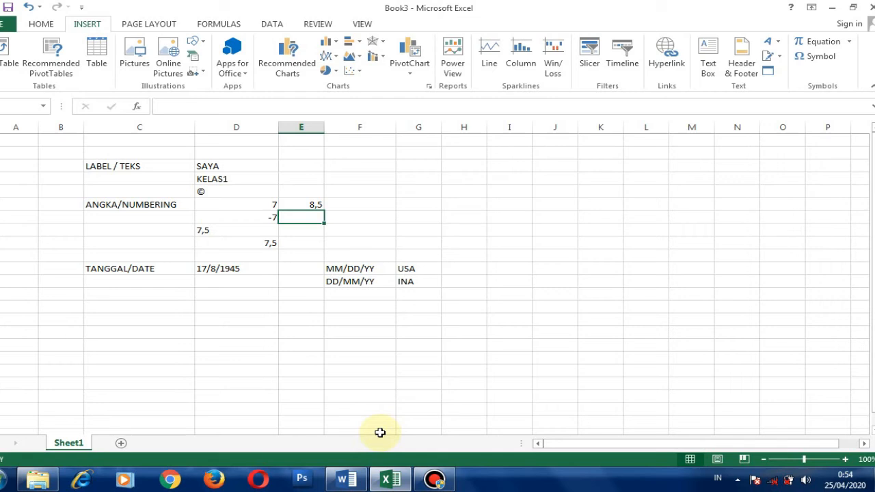
- Enter the date 17/08/1945 in day/month/year order in cell D12
left_click(217, 283)
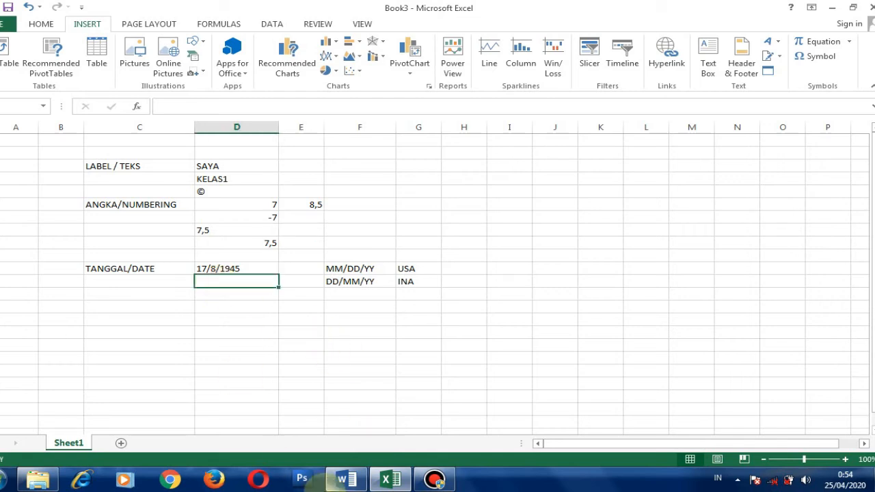
type("17/")
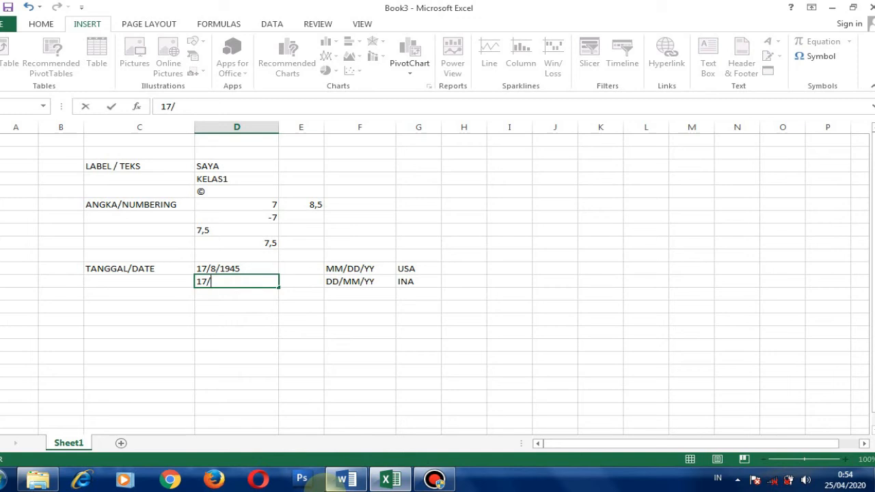
type("08/1945")
key("Return")
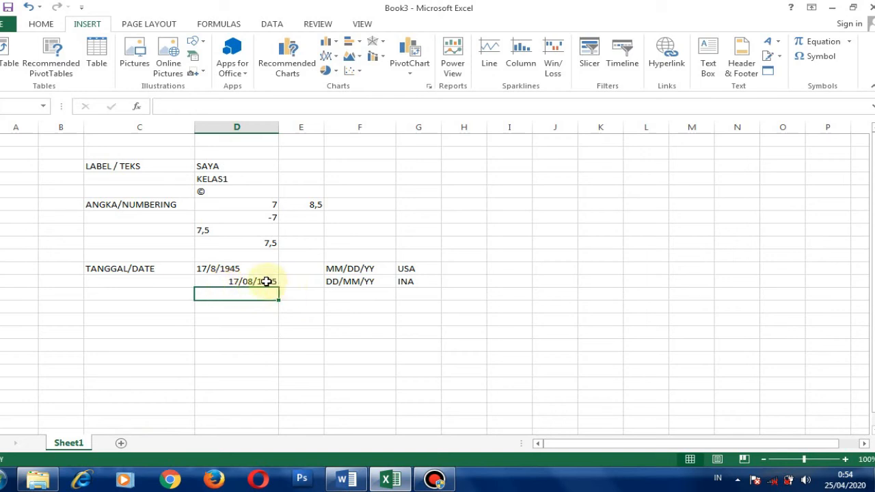
left_click(338, 281)
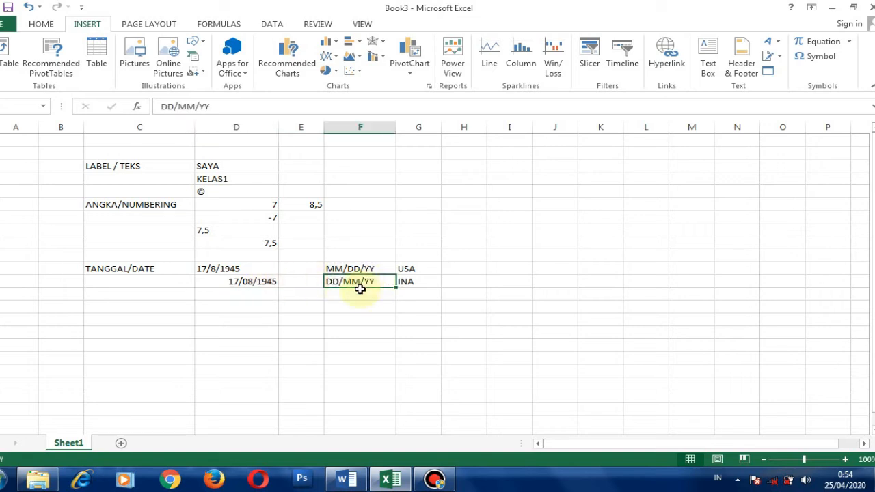
left_click(388, 308)
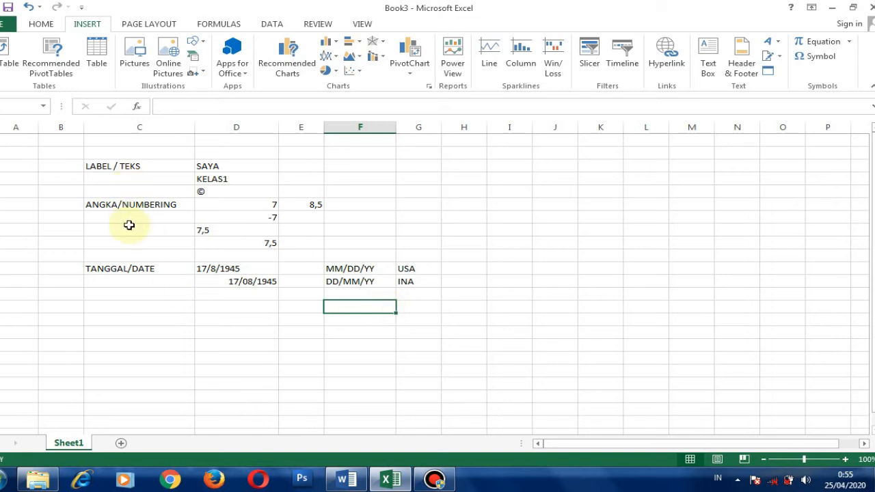
- Enter the heading JAM / TIME in cell C14 and the time format note HH:MM:SS in cell F14
left_click(134, 307)
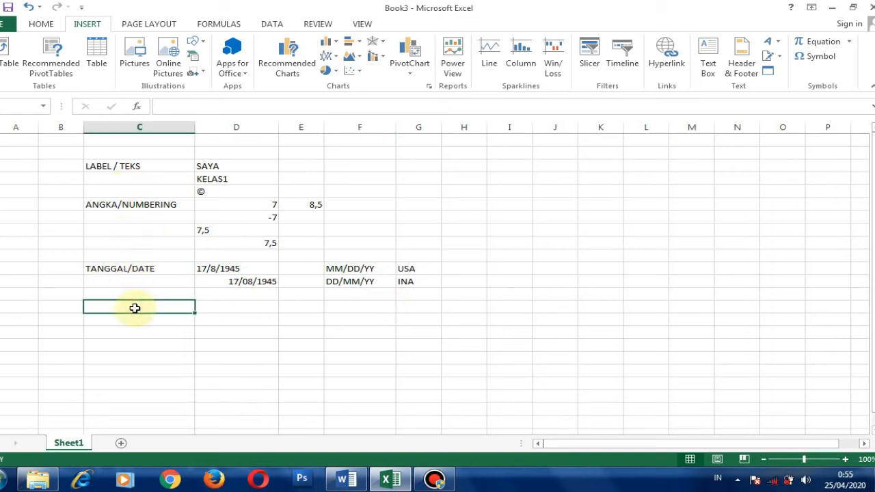
type("JAM / TIME")
key("Tab")
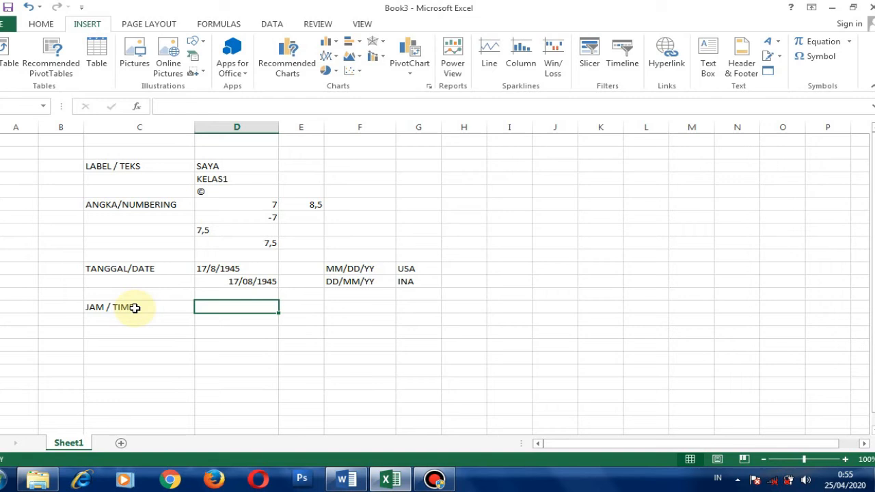
left_click(334, 311)
type("HH")
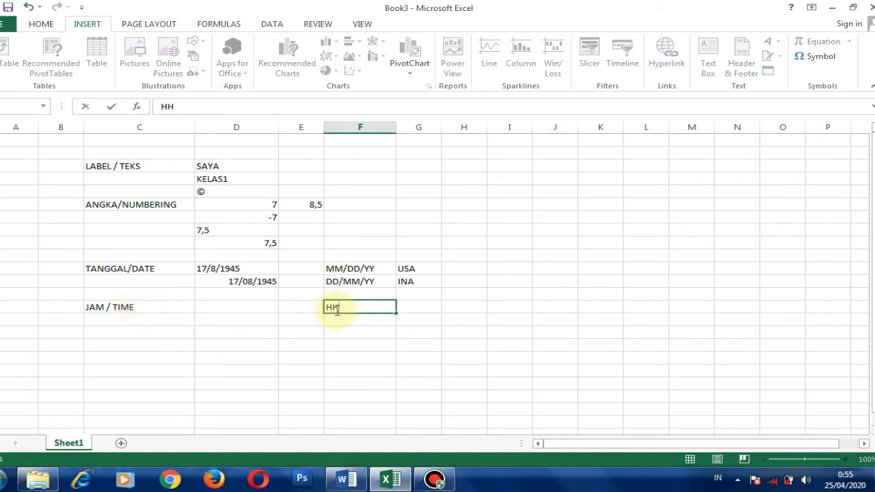
type(":MM:SS")
- Enter the time 7:30:25 with colons in cell D14 and 7.30.25 with periods in cell D15
left_click(260, 310)
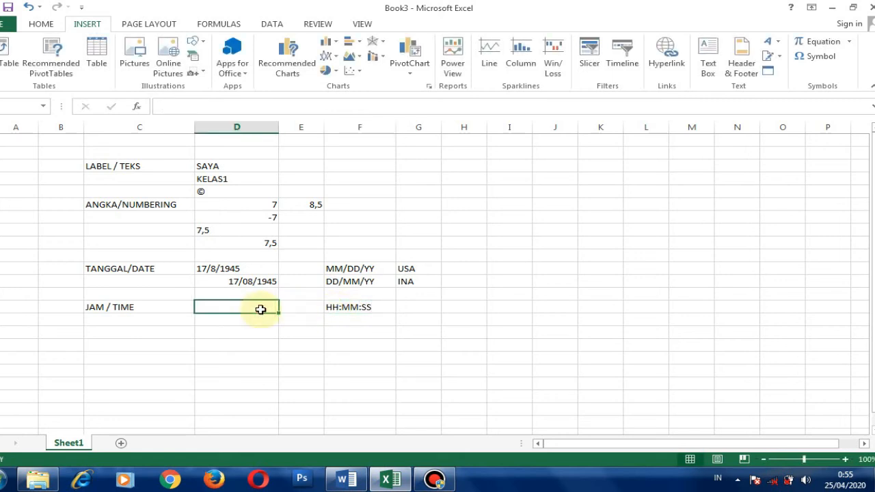
type("7")
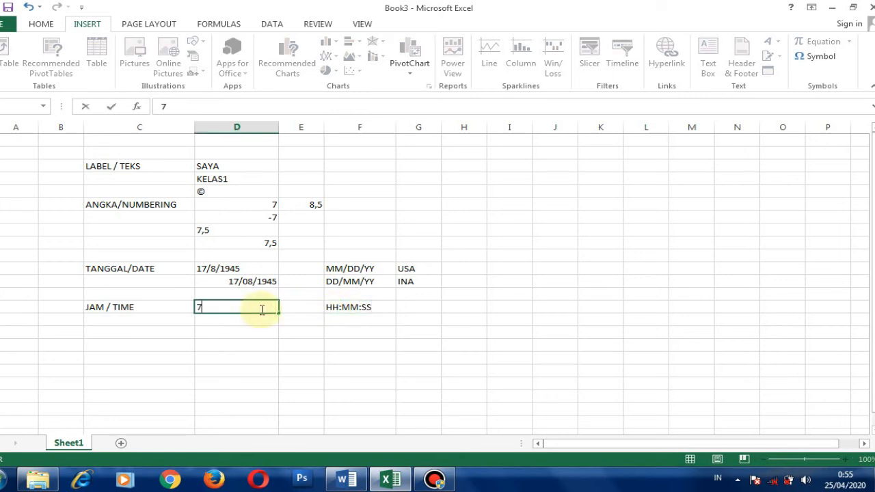
type(":30:25")
key("Return")
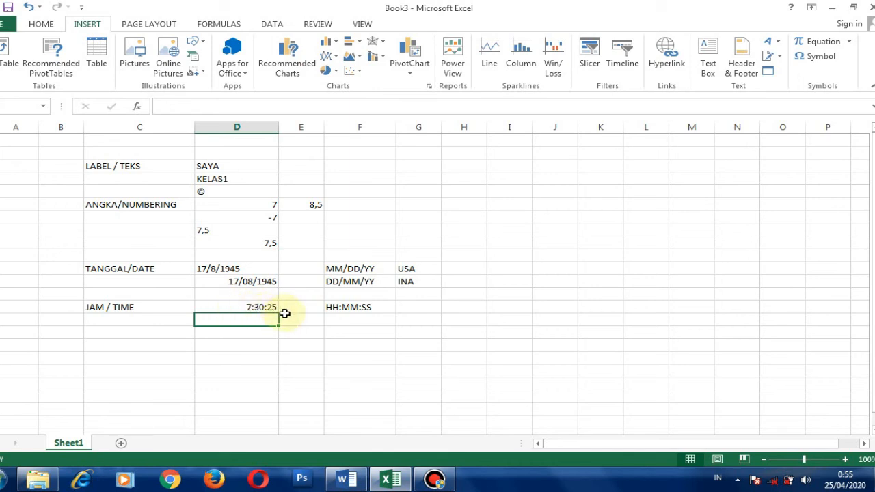
type("7.30.25")
key("Return")
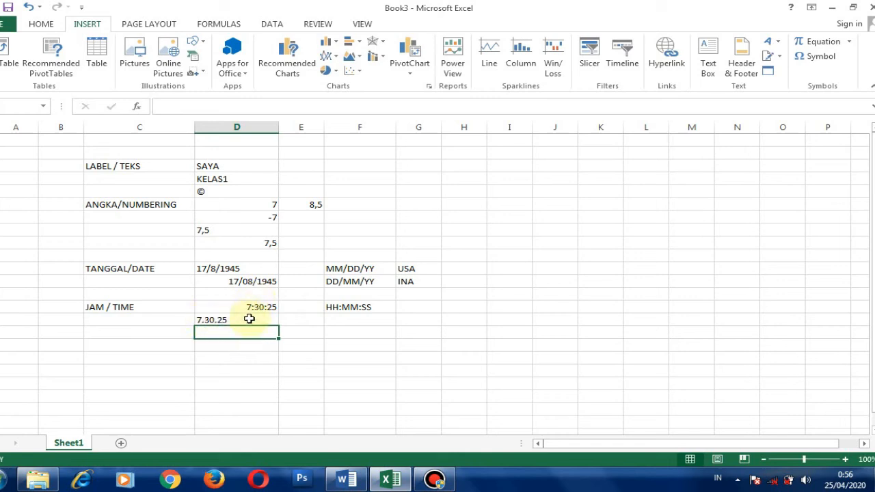
left_click(220, 319)
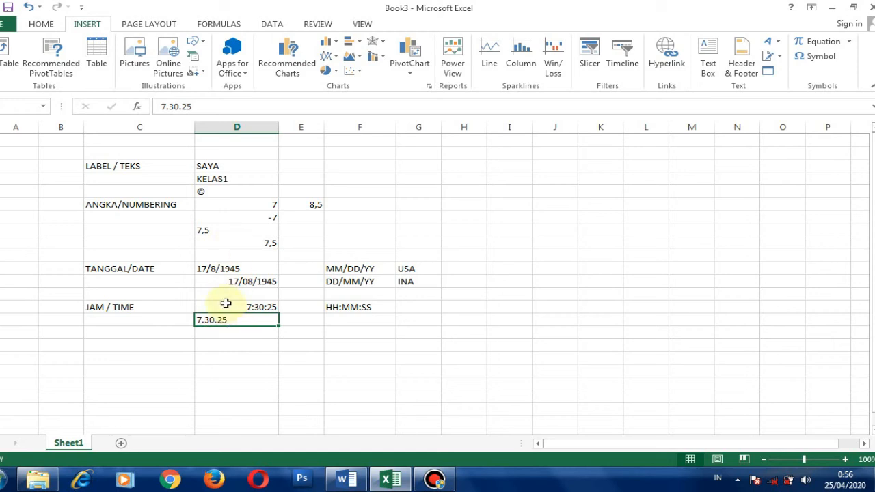
left_click(248, 343)
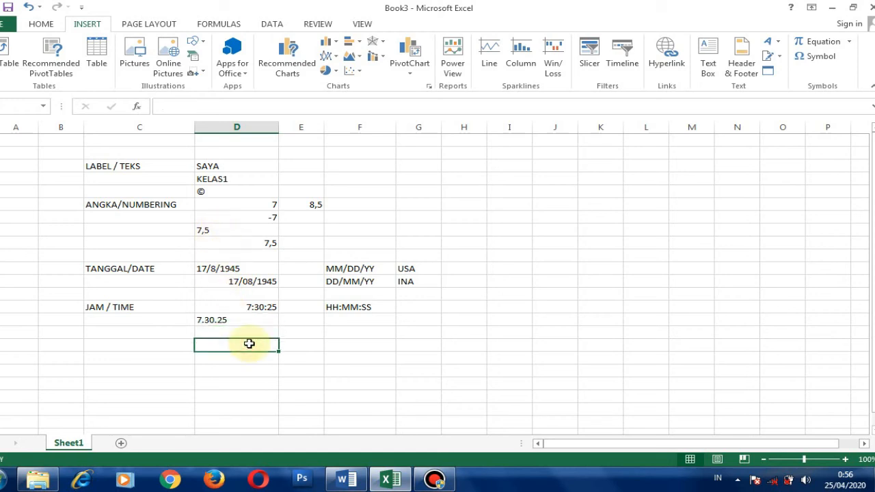
- Enter the heading RUMUS/FORMULA in cell C17
left_click(154, 346)
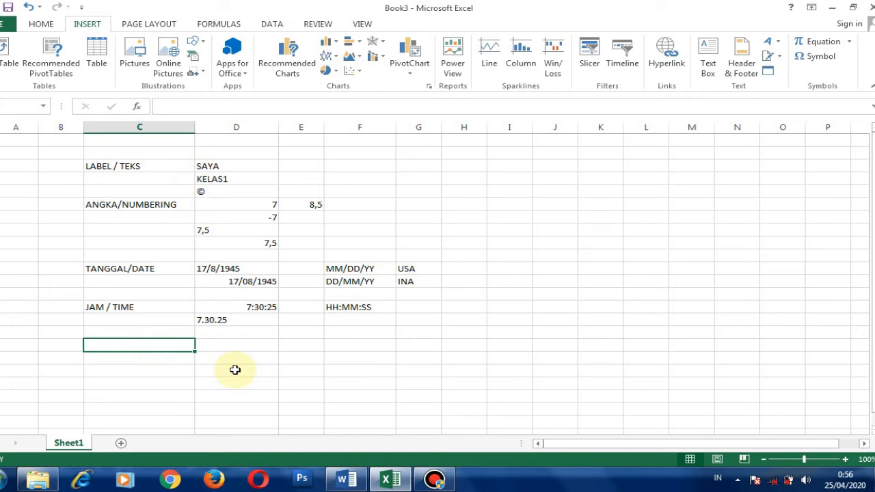
type("RUMUS")
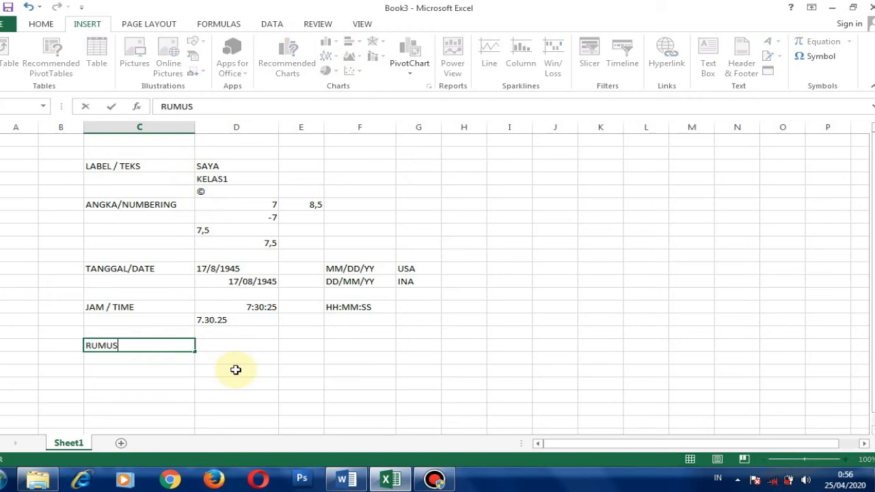
type("/FORMULA")
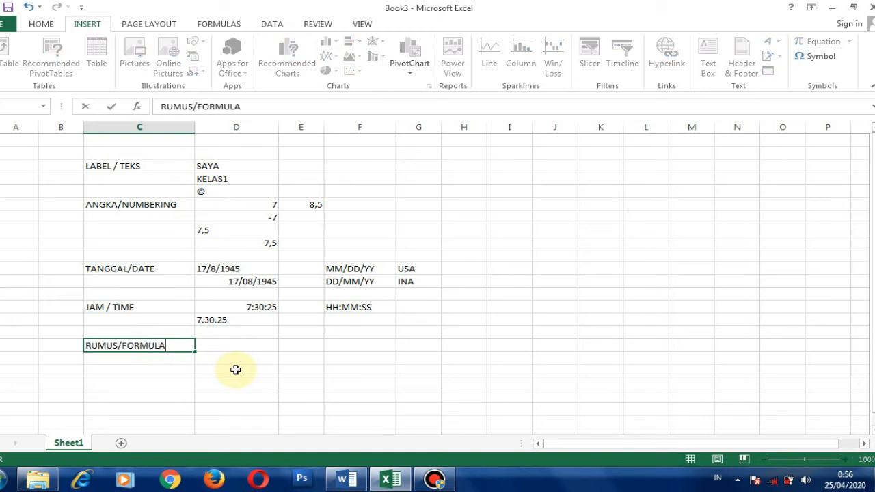
key("Tab")
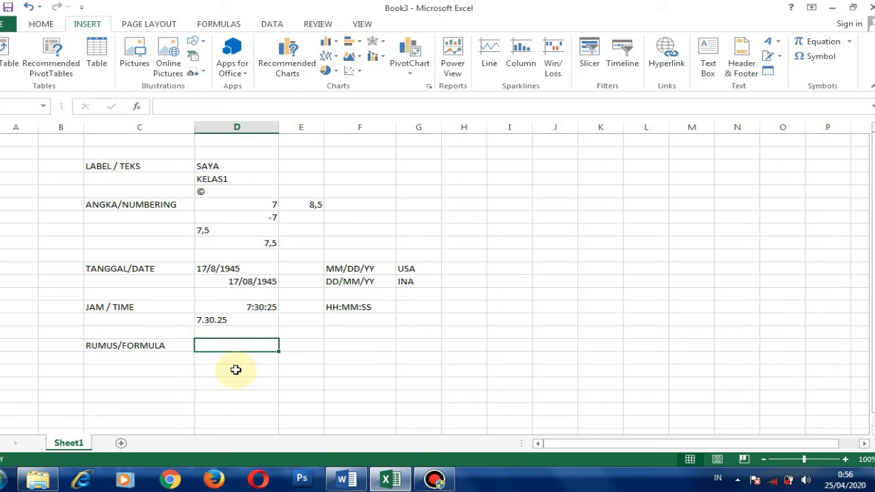
- Enter the formula =10+5 in cell D17 and compare its underlying content with that of the plain number in cell D6
type("=1")
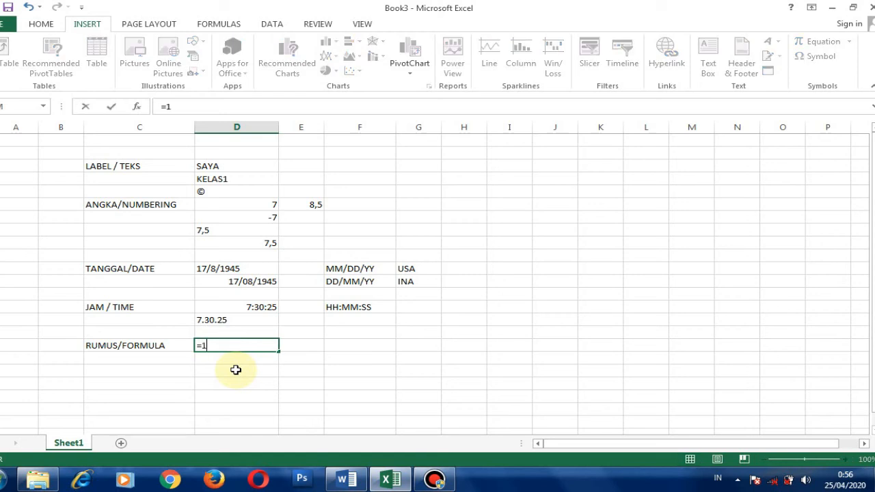
type("0+5")
key("Return")
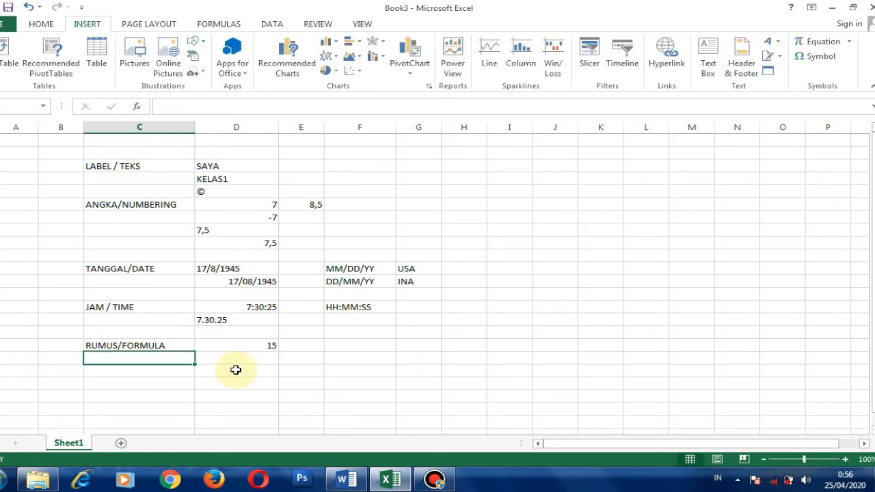
left_click(253, 342)
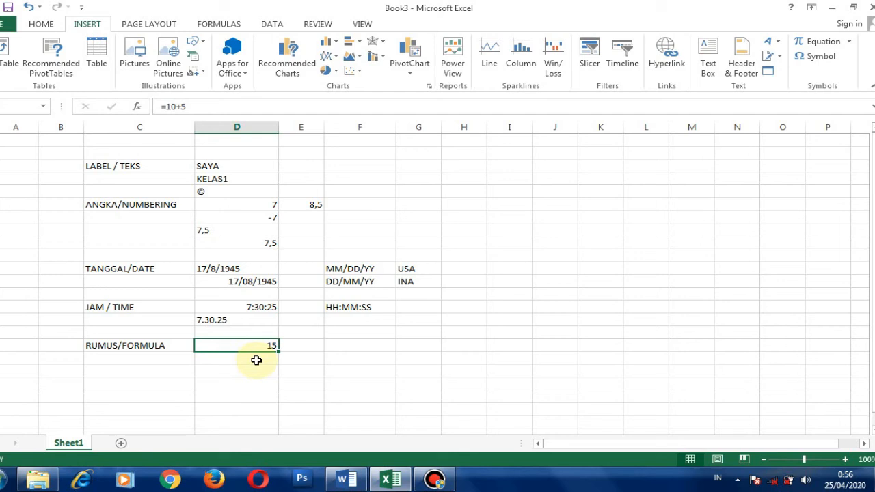
left_click(254, 361)
left_click(239, 345)
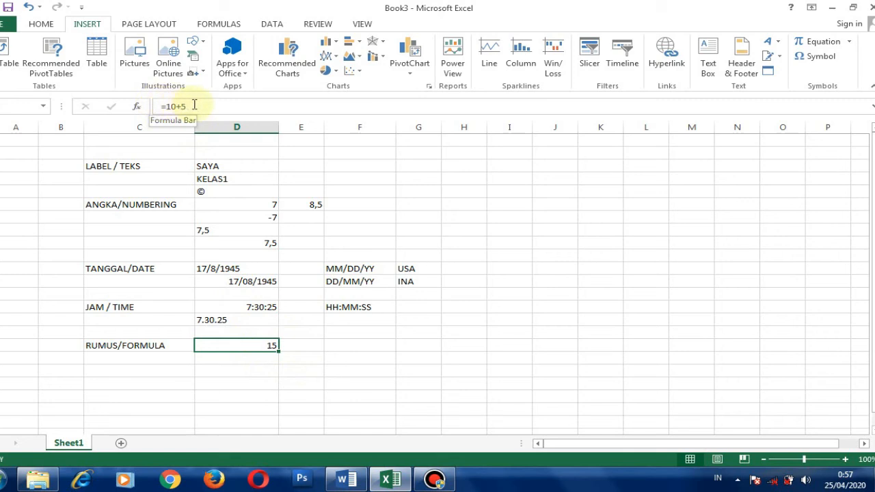
left_click(252, 204)
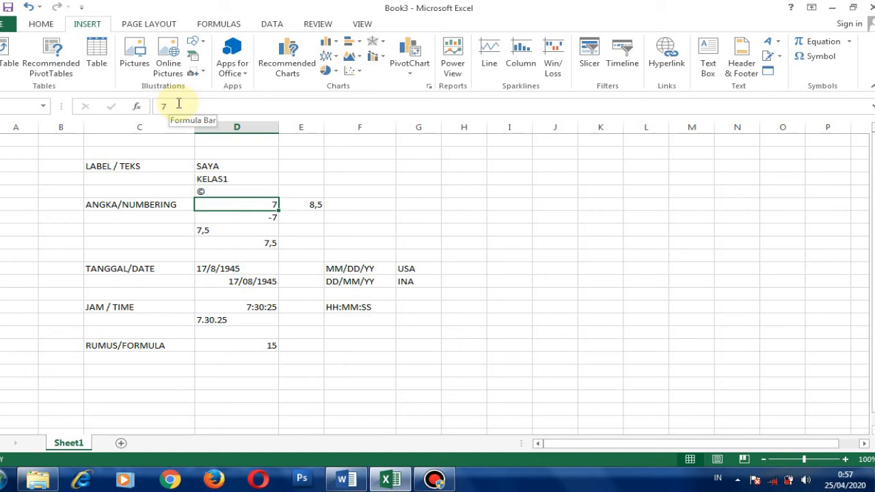
- Enter the formula =5-3 in cell D18 and 7-2 without an equals sign in cell D19, and check the stored contents
left_click(258, 358)
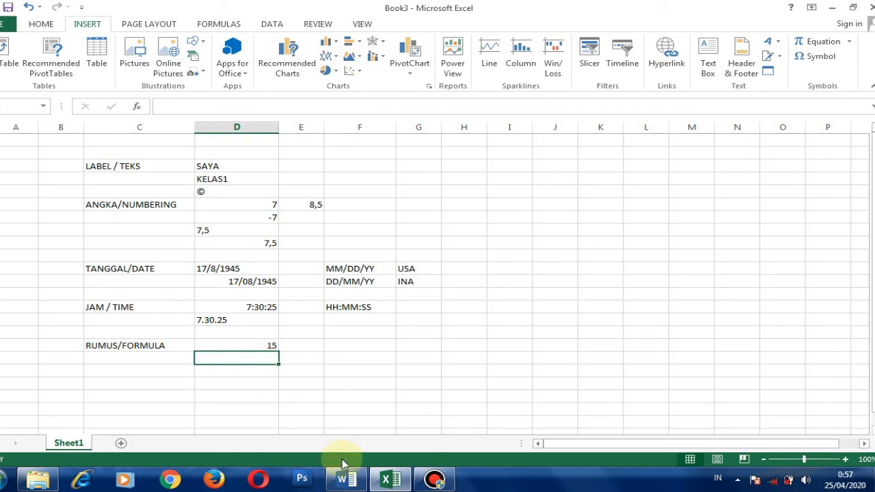
type("=5-3")
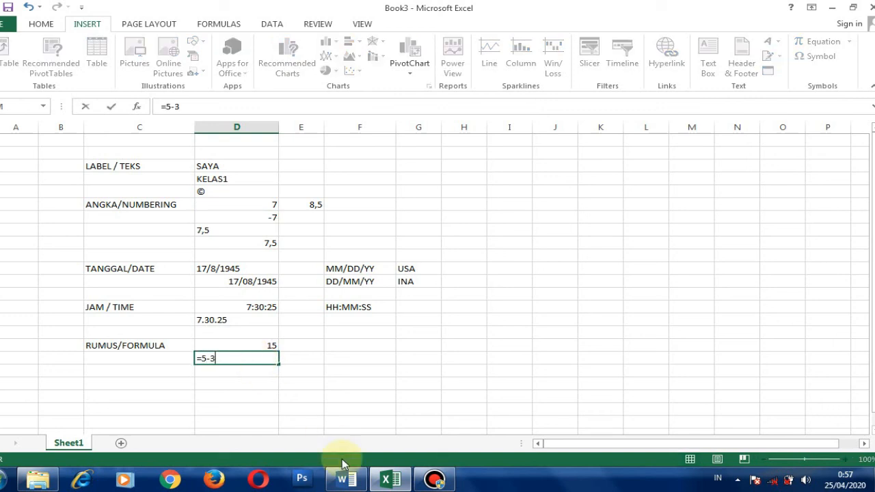
key("Return")
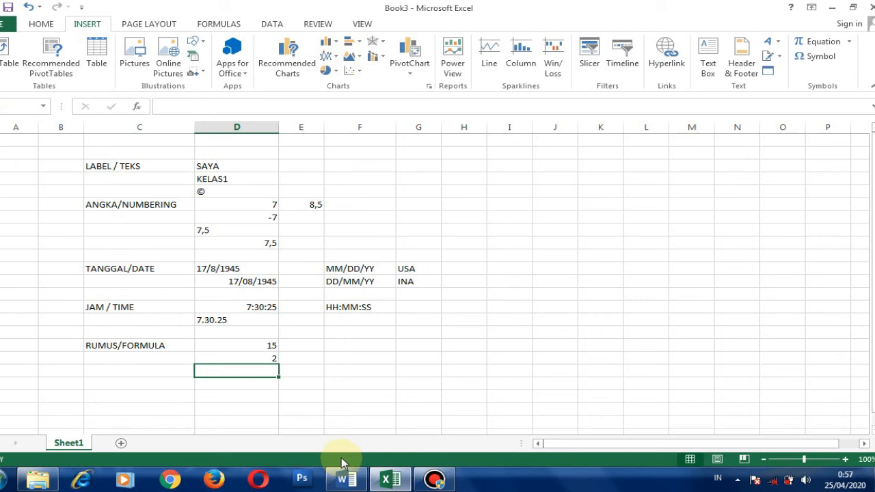
type("7")
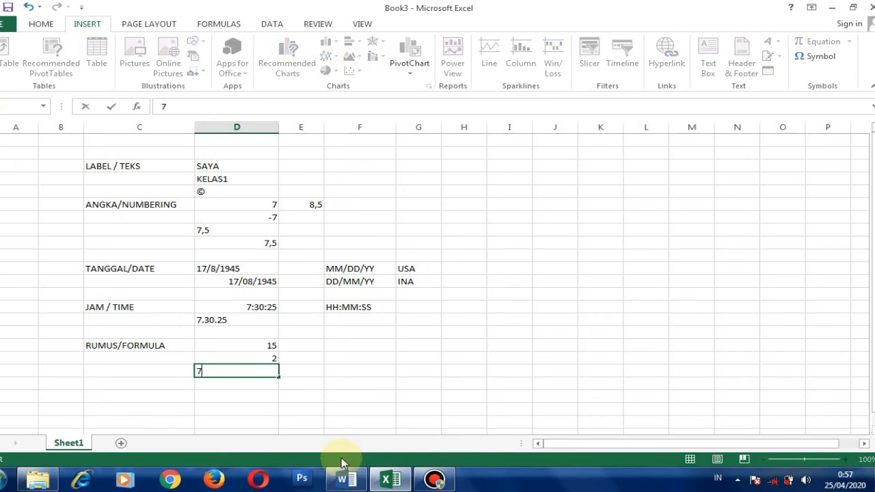
type("-2")
key("Return")
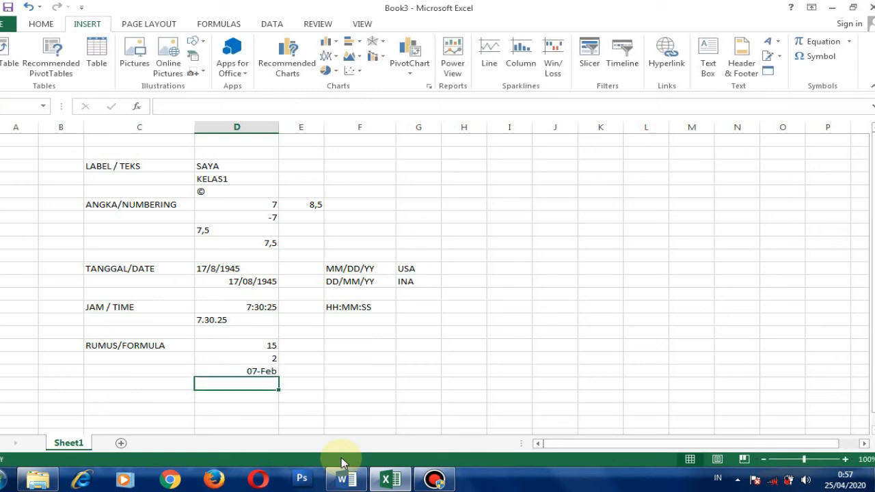
left_click(260, 369)
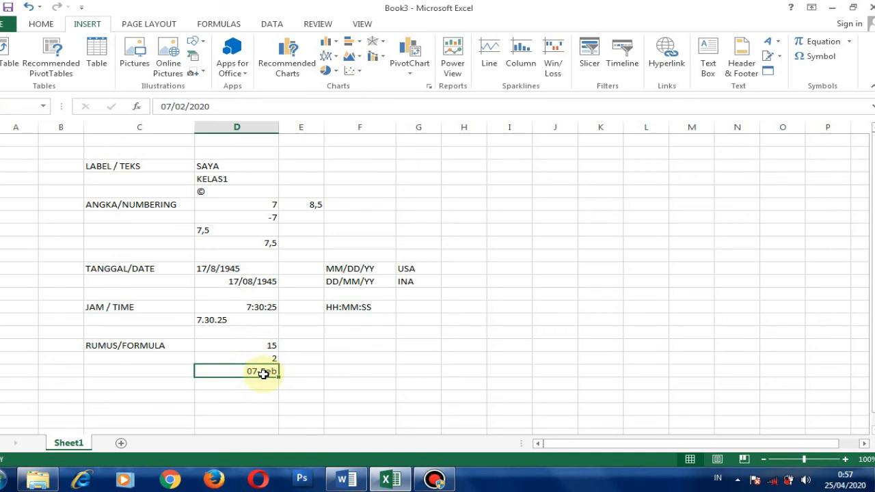
left_click(250, 345)
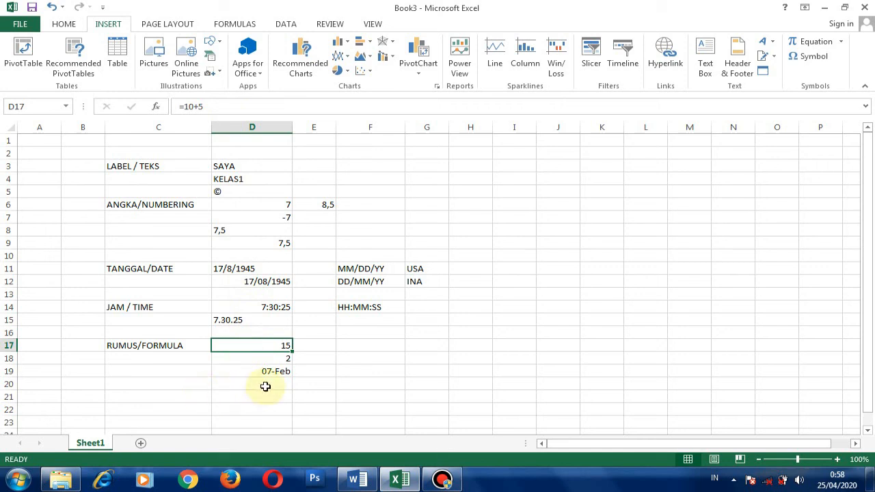
- Enter the labels X, Y and X+Y in capitals in cells E22, E23 and E24
scroll(287, 377, "down", 3)
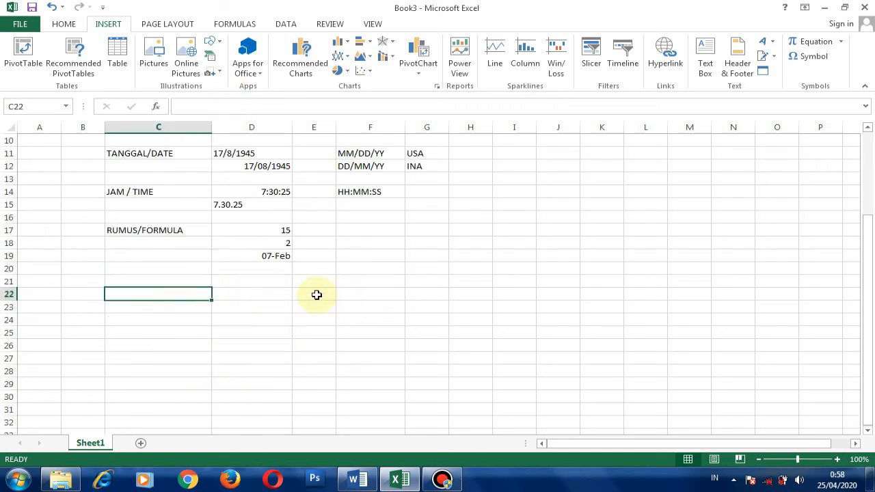
left_click(303, 295)
type("x")
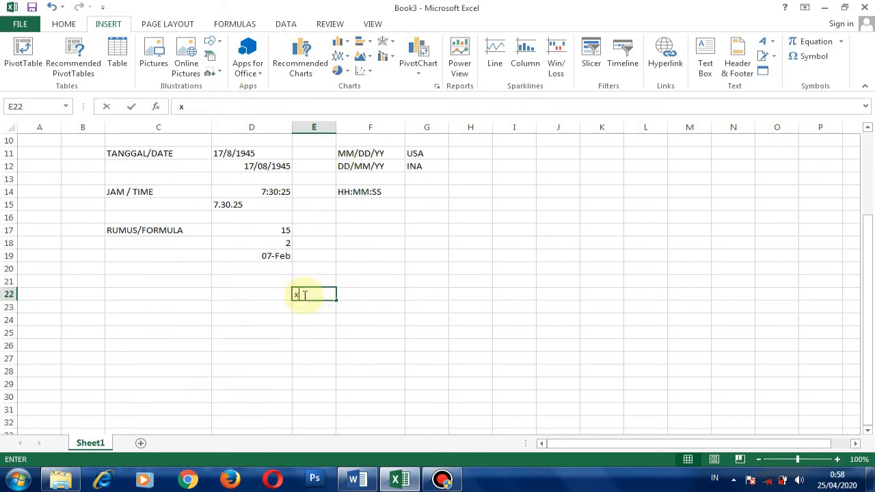
key("Escape")
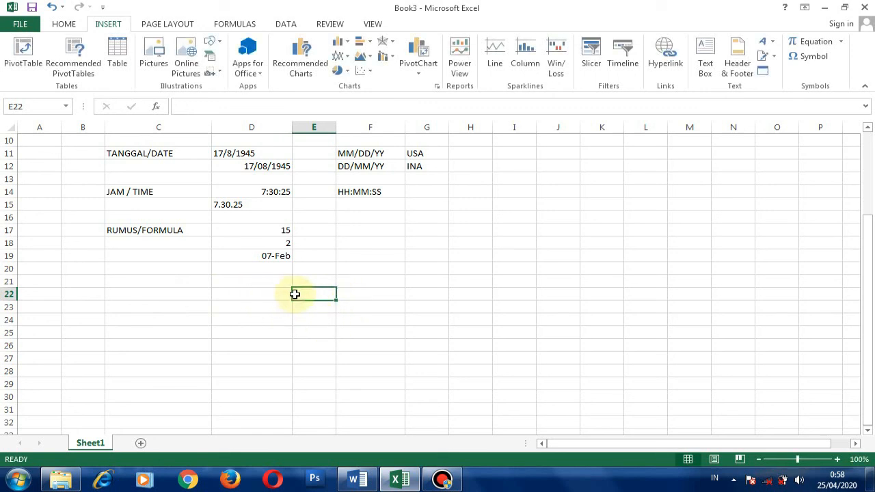
type("x")
key("Return")
type("y")
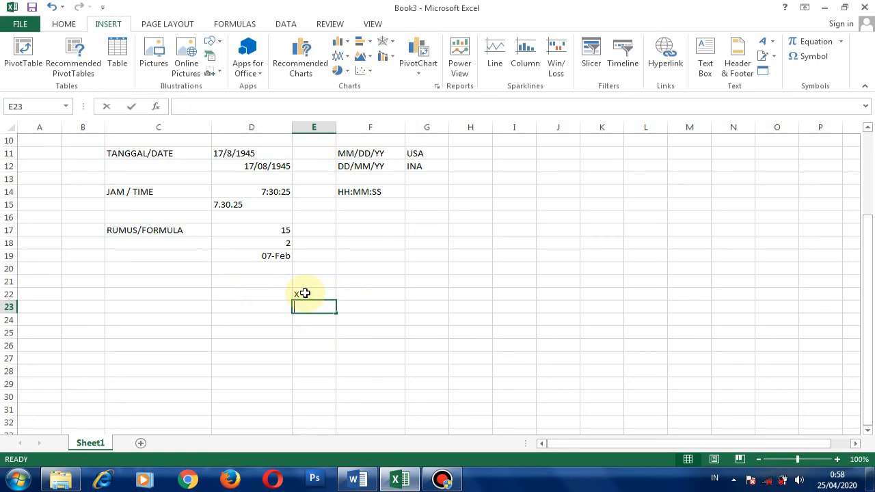
key("Return")
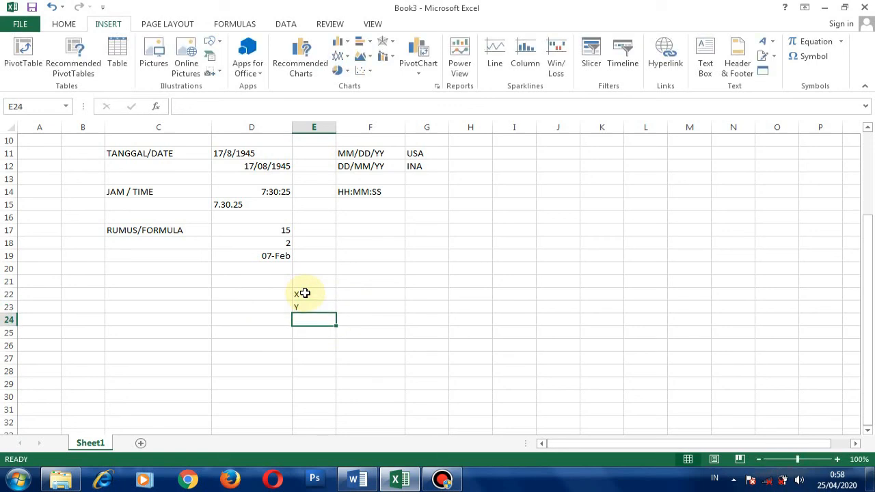
type("X+")
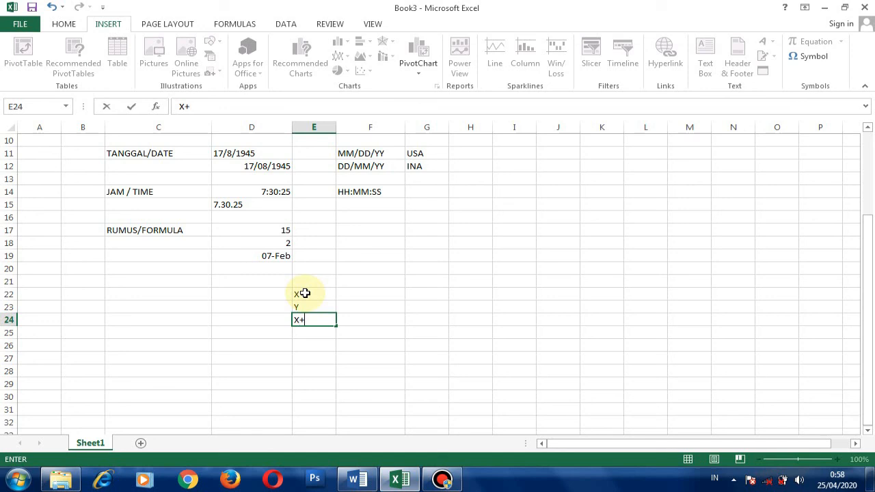
type("Y")
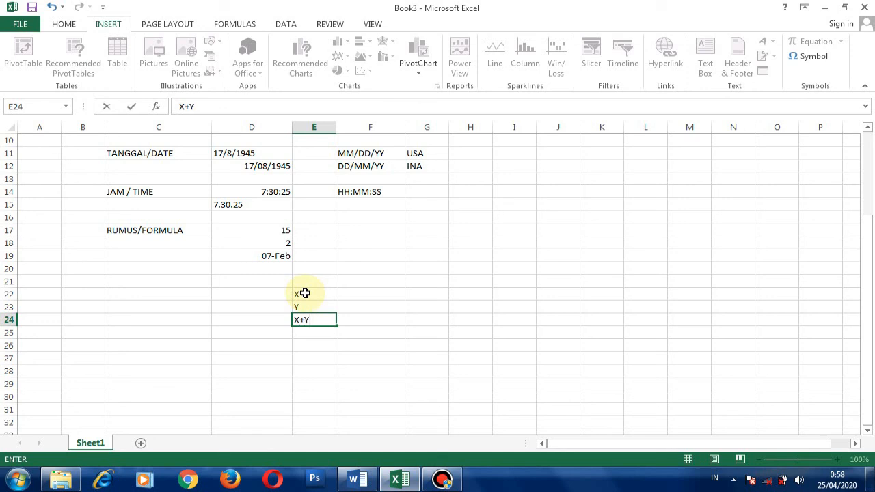
left_click(351, 344)
- Enter the value 8 for X in cell F22 and 9 for Y in cell F23
left_click(352, 295)
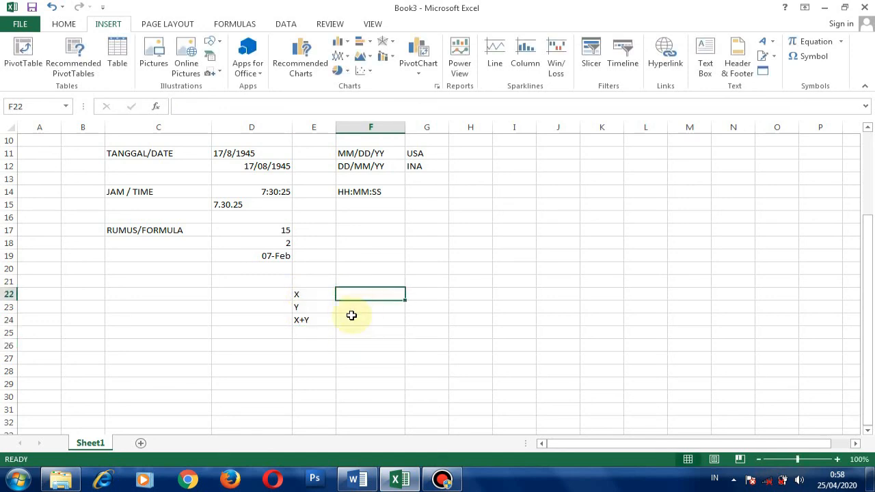
type("8")
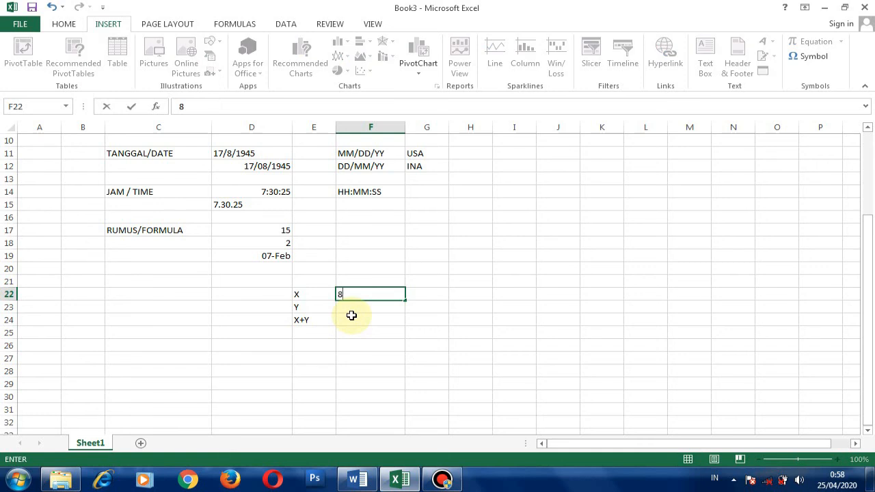
key("Return")
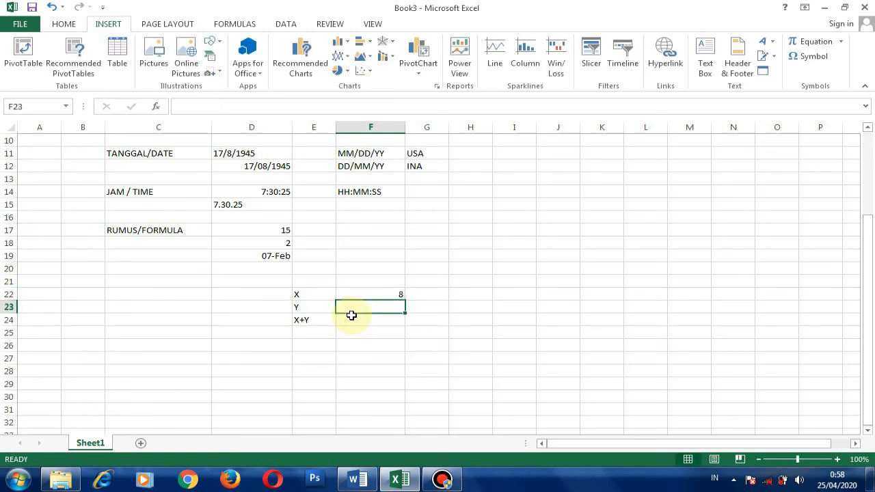
type("9")
key("Return")
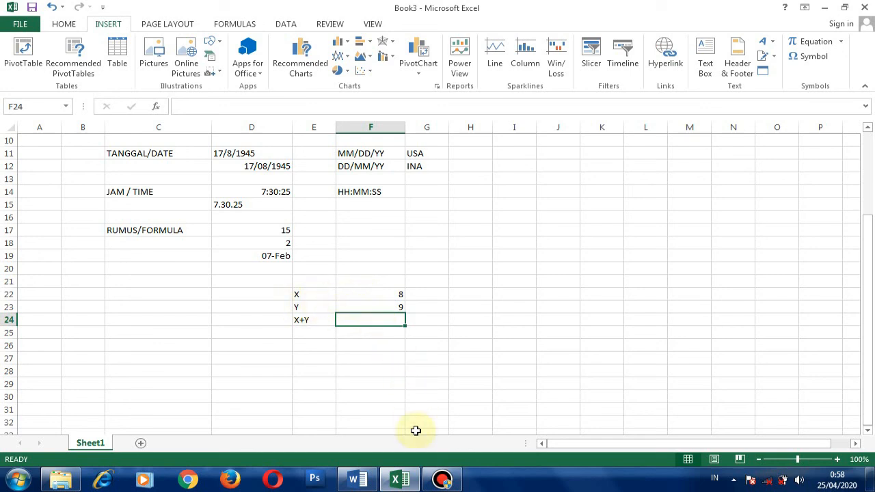
- Enter the formula =F22+F23 in cell F24 to add X and Y by cell reference
type("=")
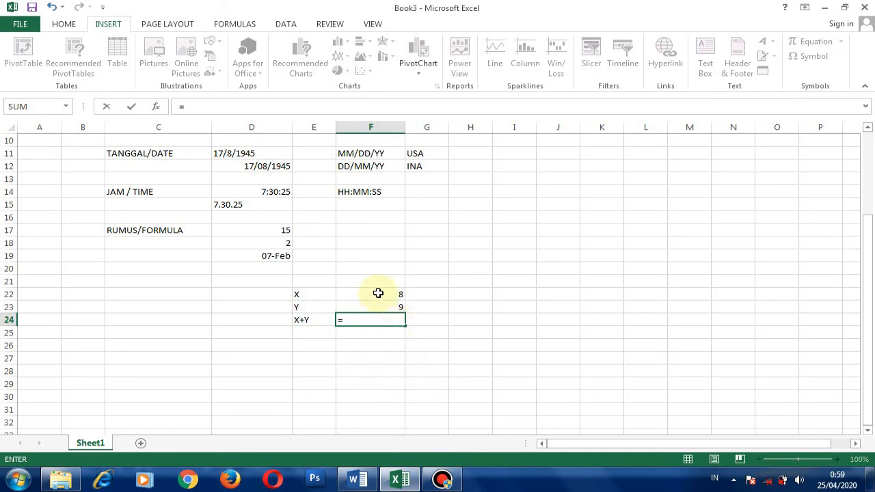
left_click(378, 293)
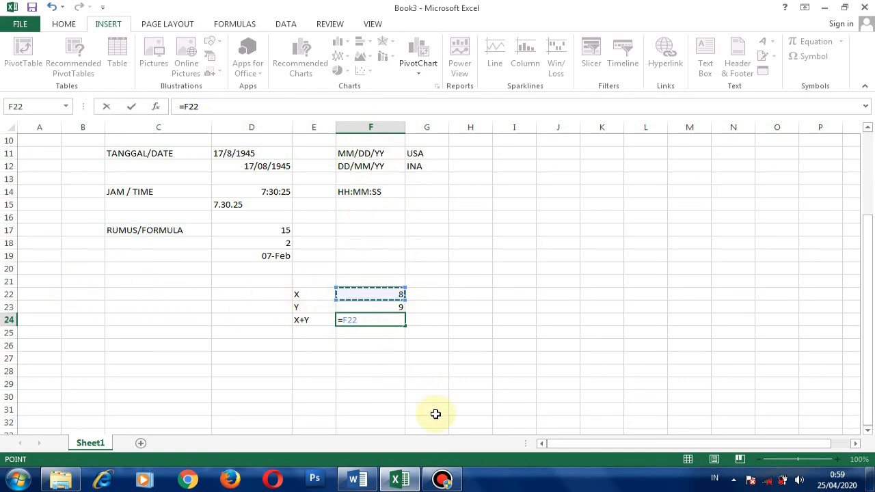
type("+")
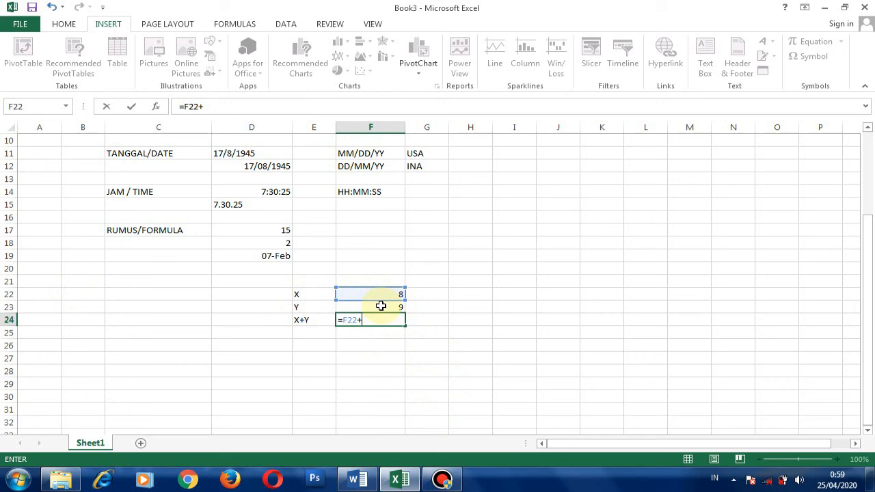
left_click(381, 307)
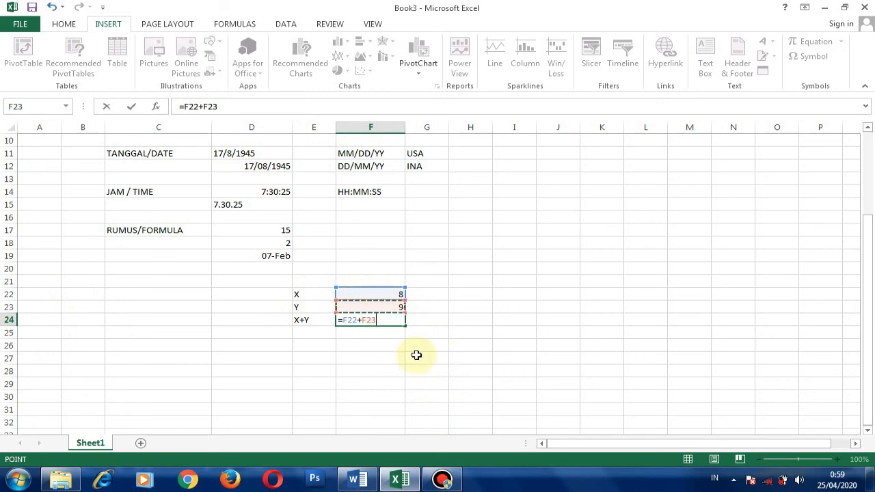
key("Return")
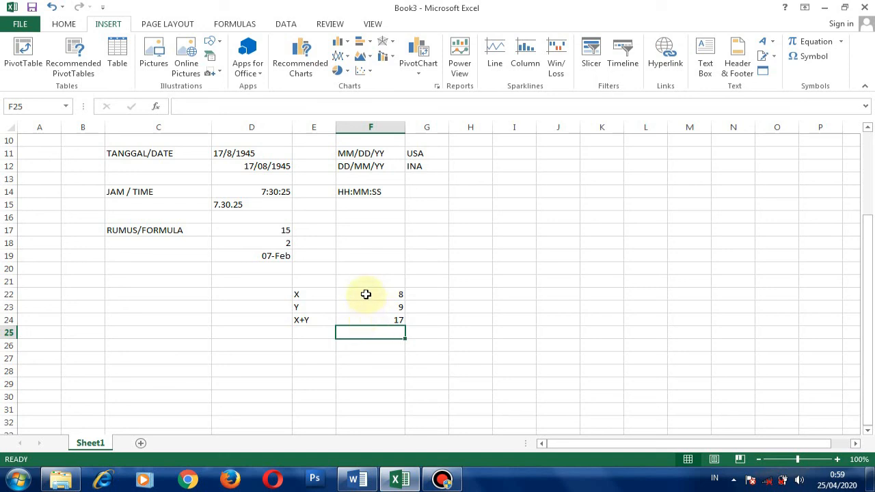
- Change the X value in cell F22 to 5 and check the X+Y formula in cell F24
left_click(366, 295)
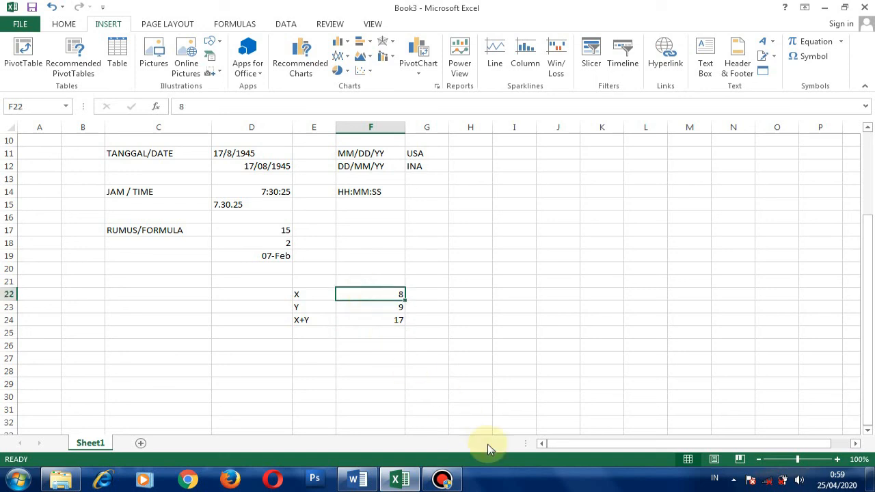
type("5")
key("Return")
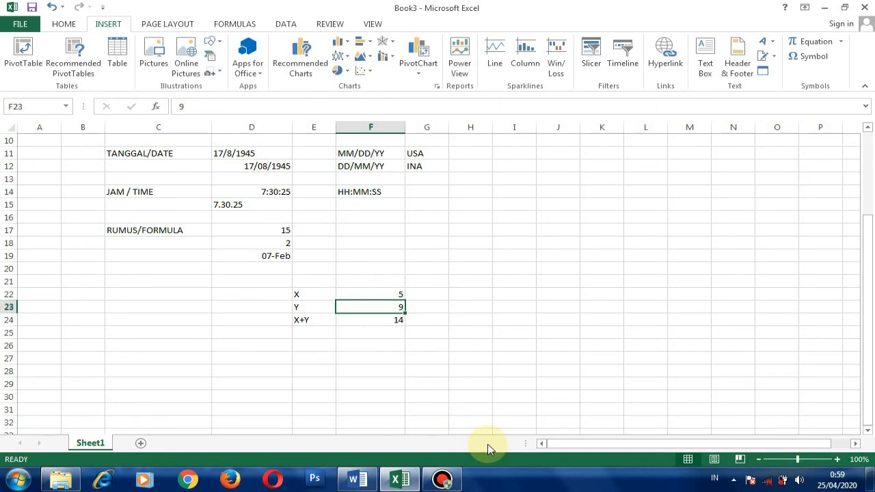
left_click(374, 322)
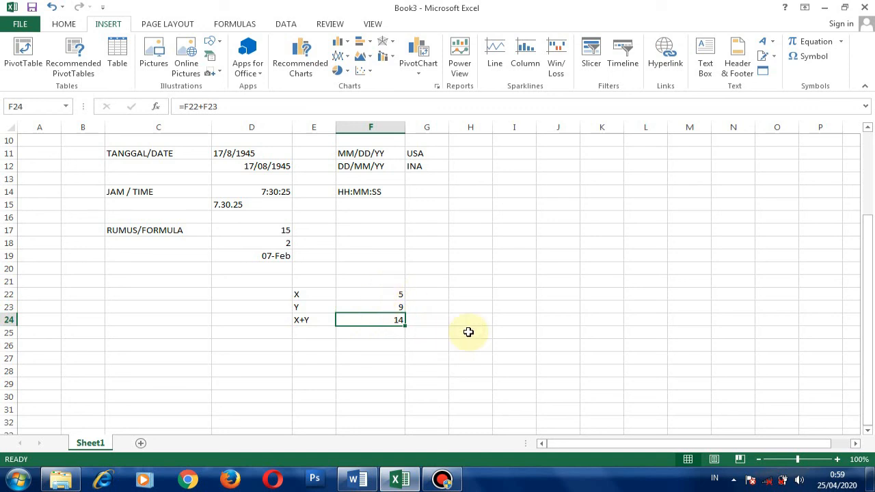
- Review the worksheet's text, number, date, time and formula examples, including the formula in cell D17
scroll(468, 333, "up", 3)
scroll(468, 333, "down", 1)
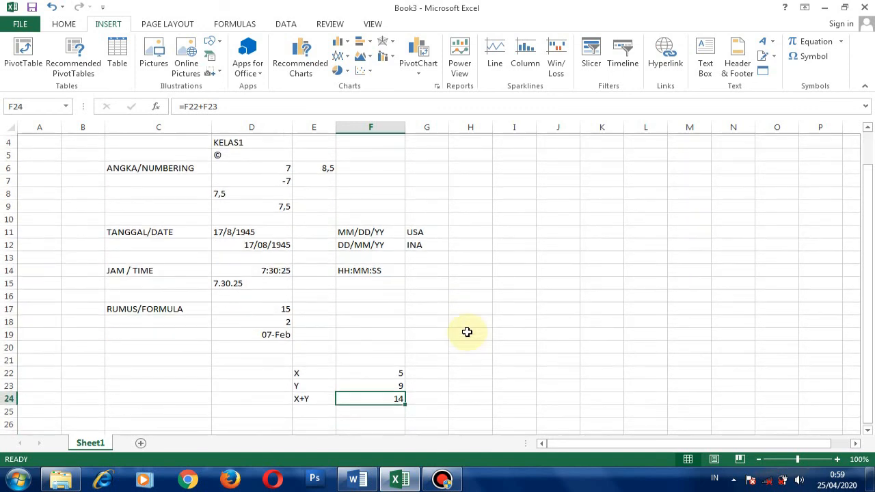
scroll(467, 332, "up", 1)
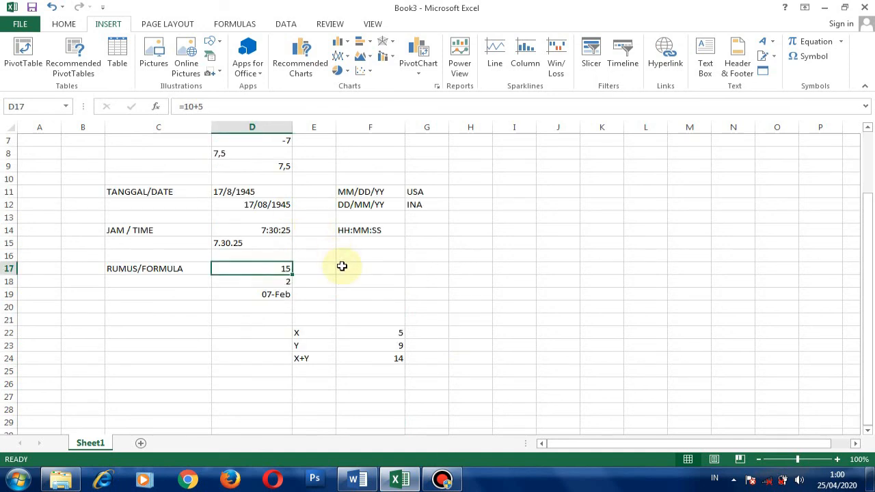
scroll(342, 267, "up", 2)
scroll(342, 267, "down", 5)
scroll(342, 267, "up", 5)
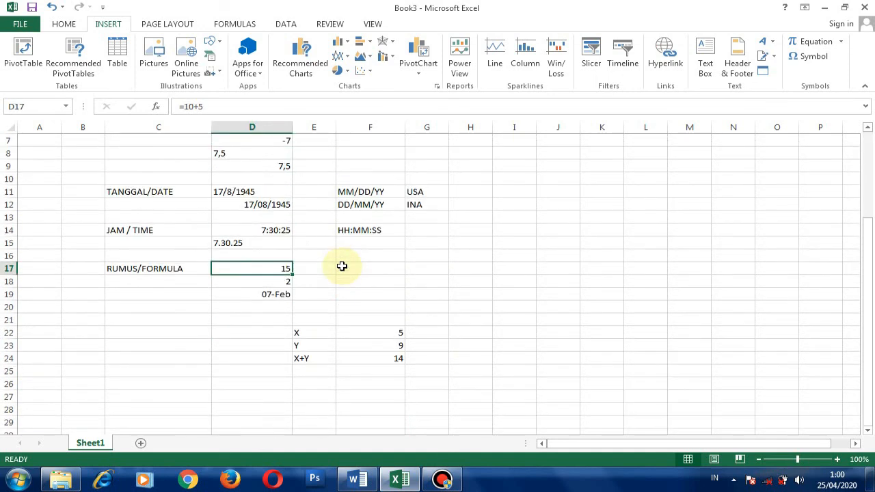
scroll(341, 267, "down", 2)
scroll(342, 267, "up", 2)
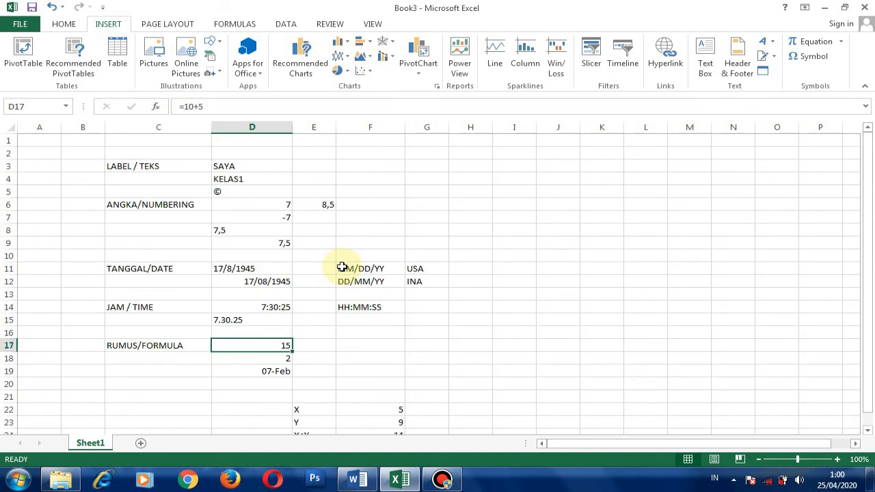